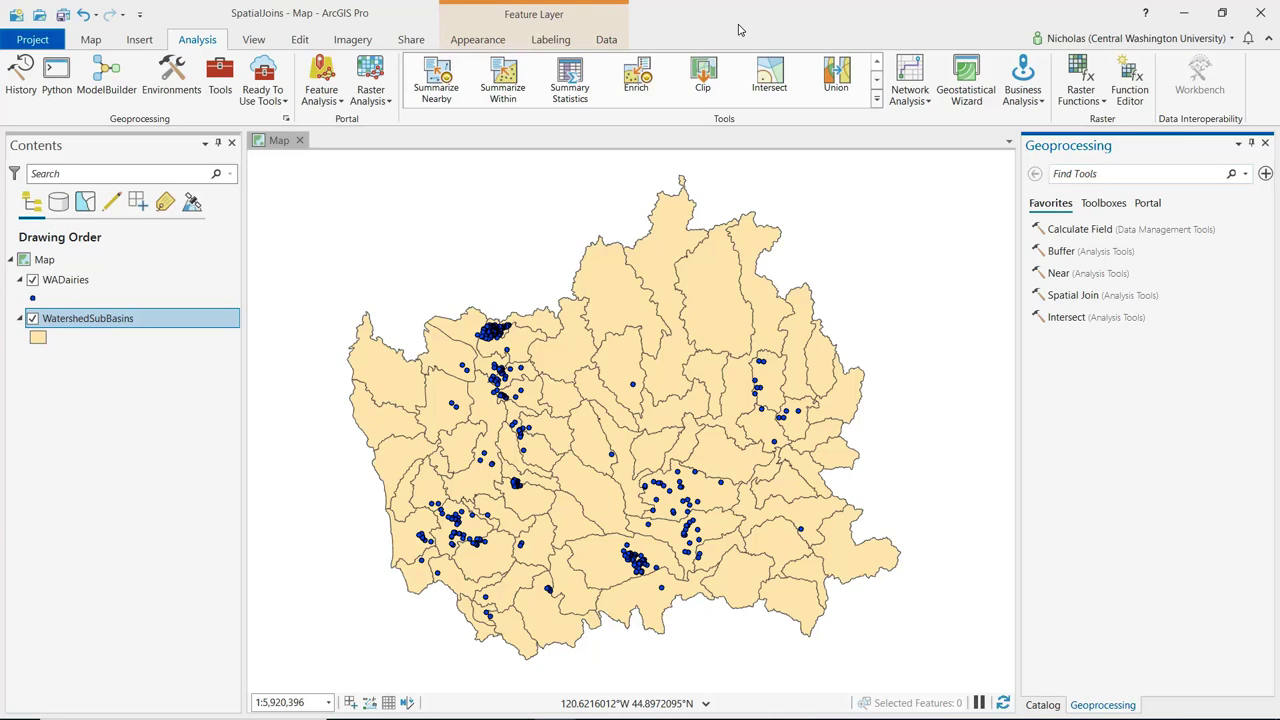
- Review the fields in the WADairies layer's attribute table, then close the table
{"action": "left_click", "coordinate": [104, 281]}
{"action": "right_click", "coordinate": [104, 283]}
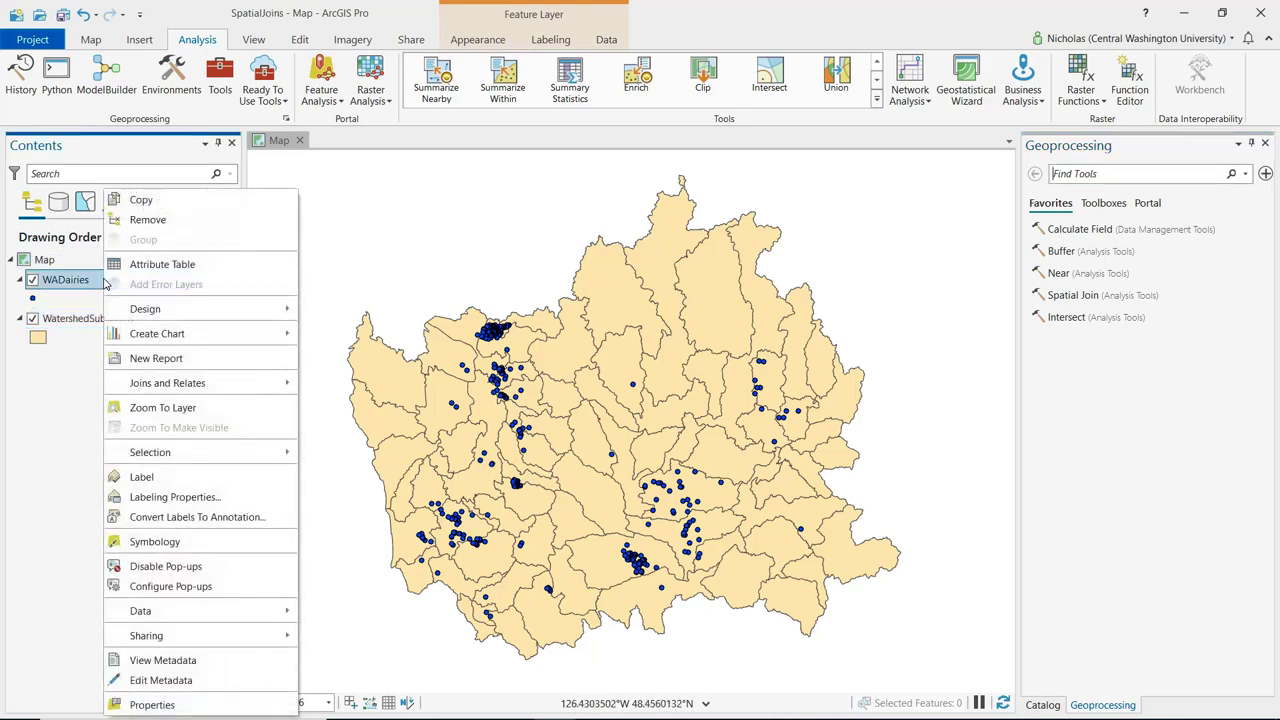
{"action": "left_click", "coordinate": [162, 264]}
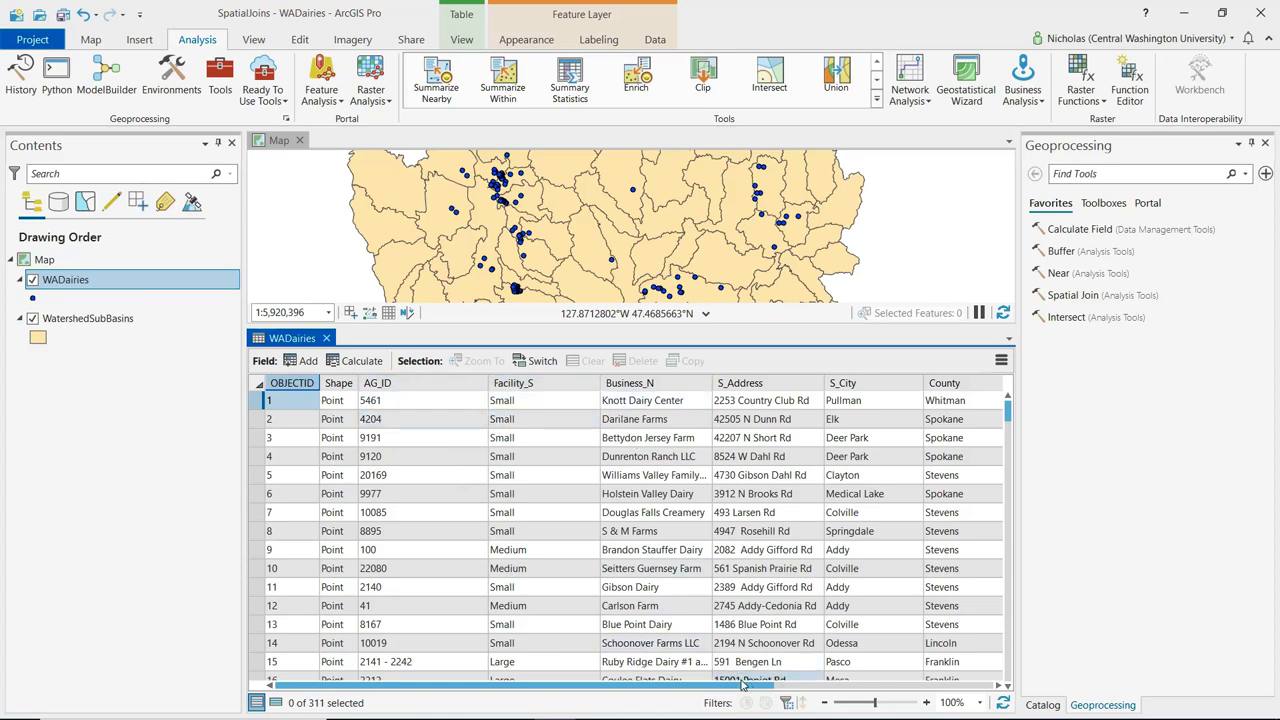
{"action": "left_click_drag", "start_coordinate": [742, 684], "coordinate": [998, 686]}
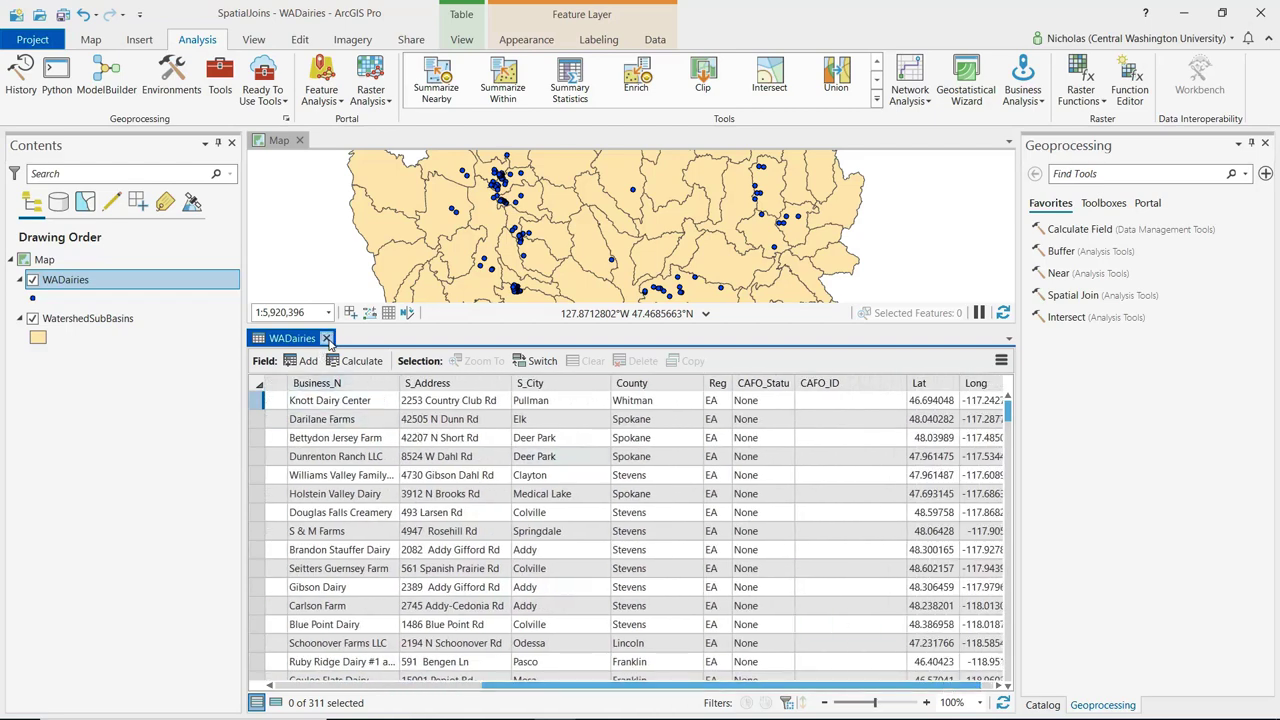
{"action": "left_click", "coordinate": [326, 339]}
- Review the area and name fields in the WatershedSubBasins layer's attribute table, then close the table
{"action": "left_click", "coordinate": [85, 318]}
{"action": "right_click", "coordinate": [108, 320]}
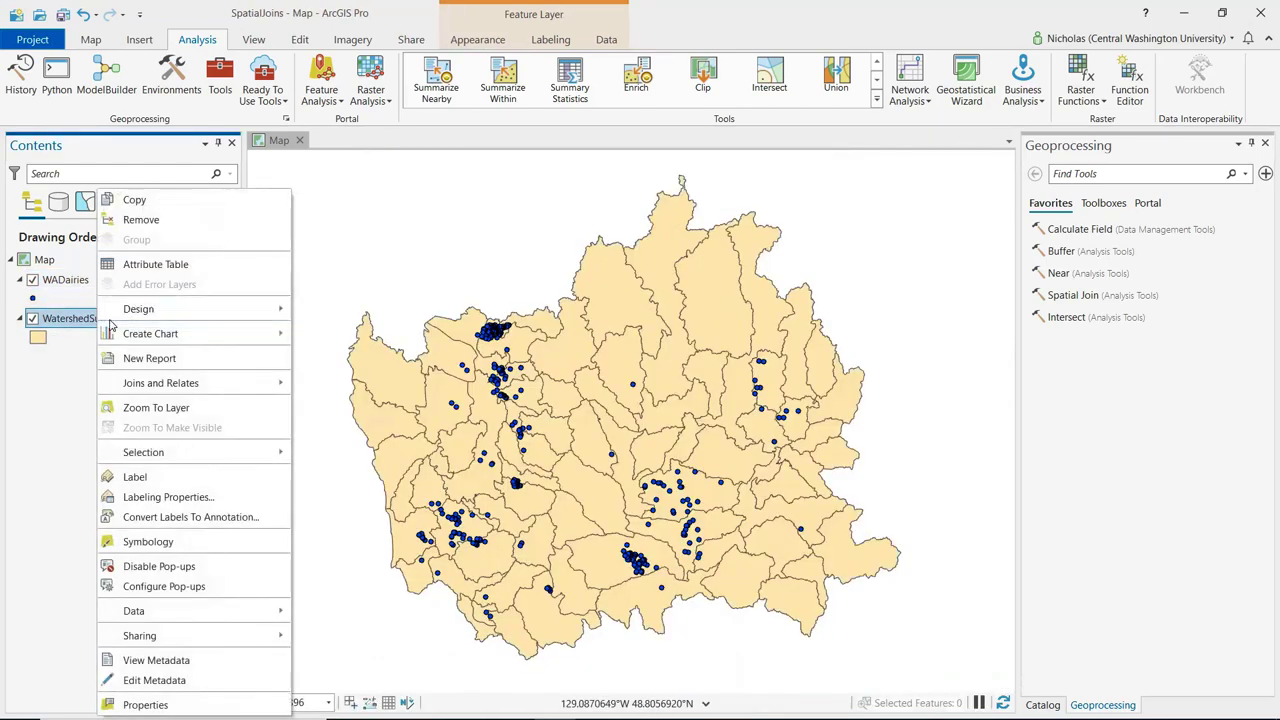
{"action": "left_click", "coordinate": [154, 266]}
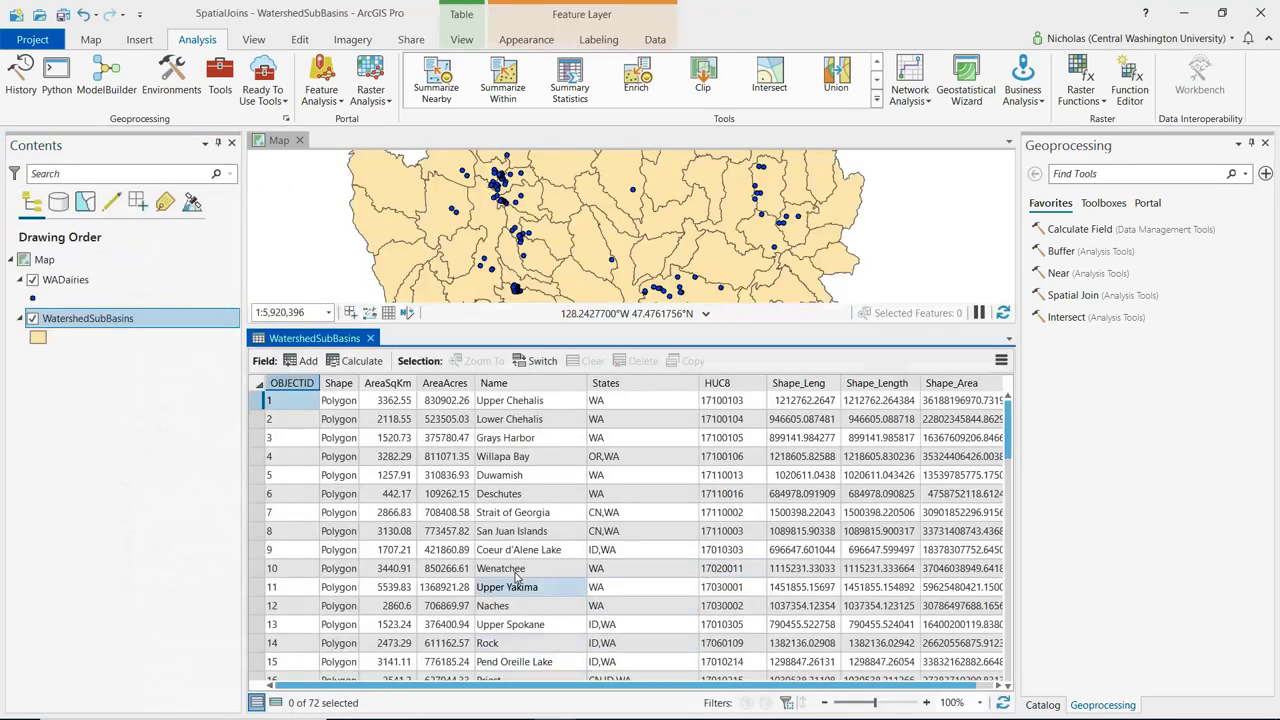
{"action": "mouse_move", "coordinate": [412, 389]}
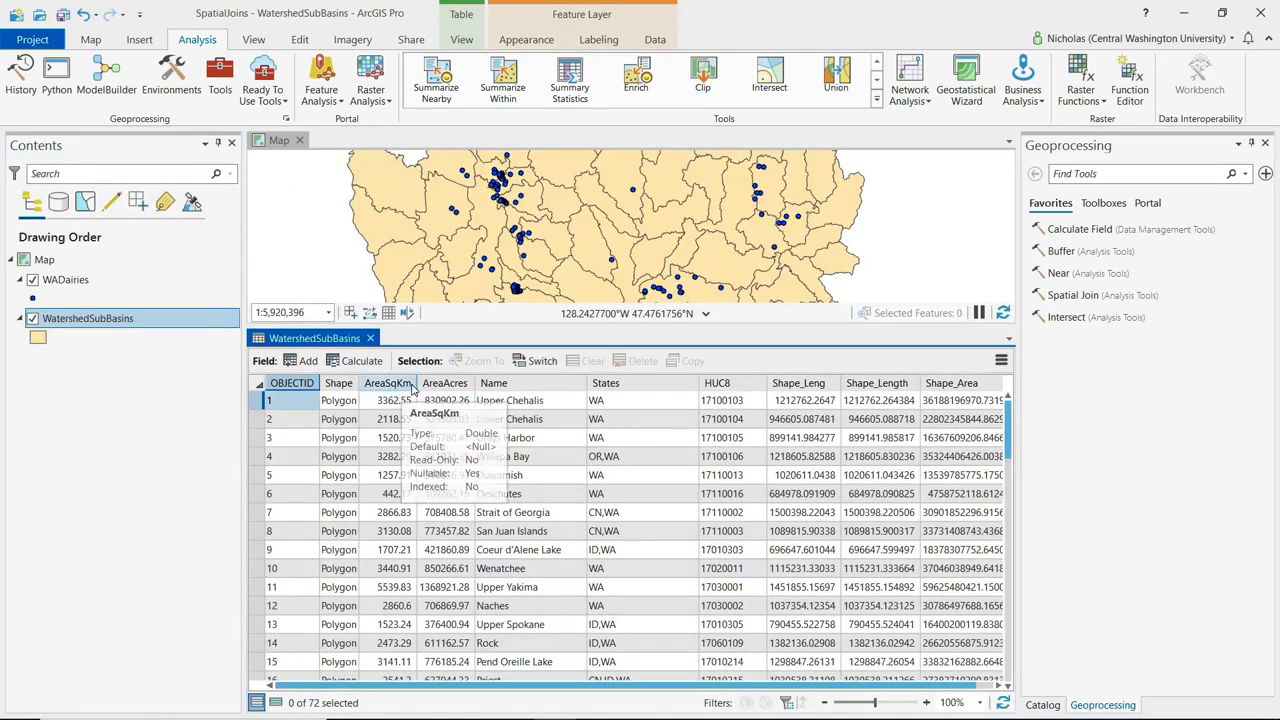
{"action": "mouse_move", "coordinate": [451, 392]}
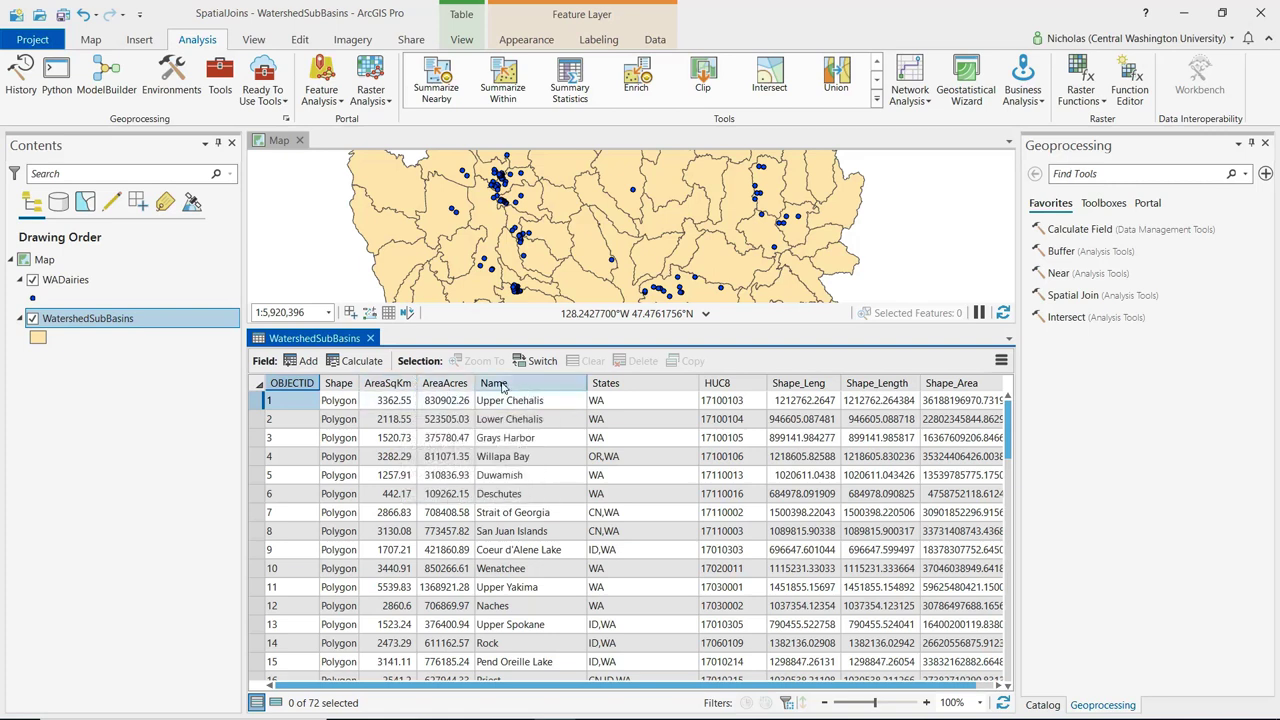
{"action": "left_click", "coordinate": [370, 338]}
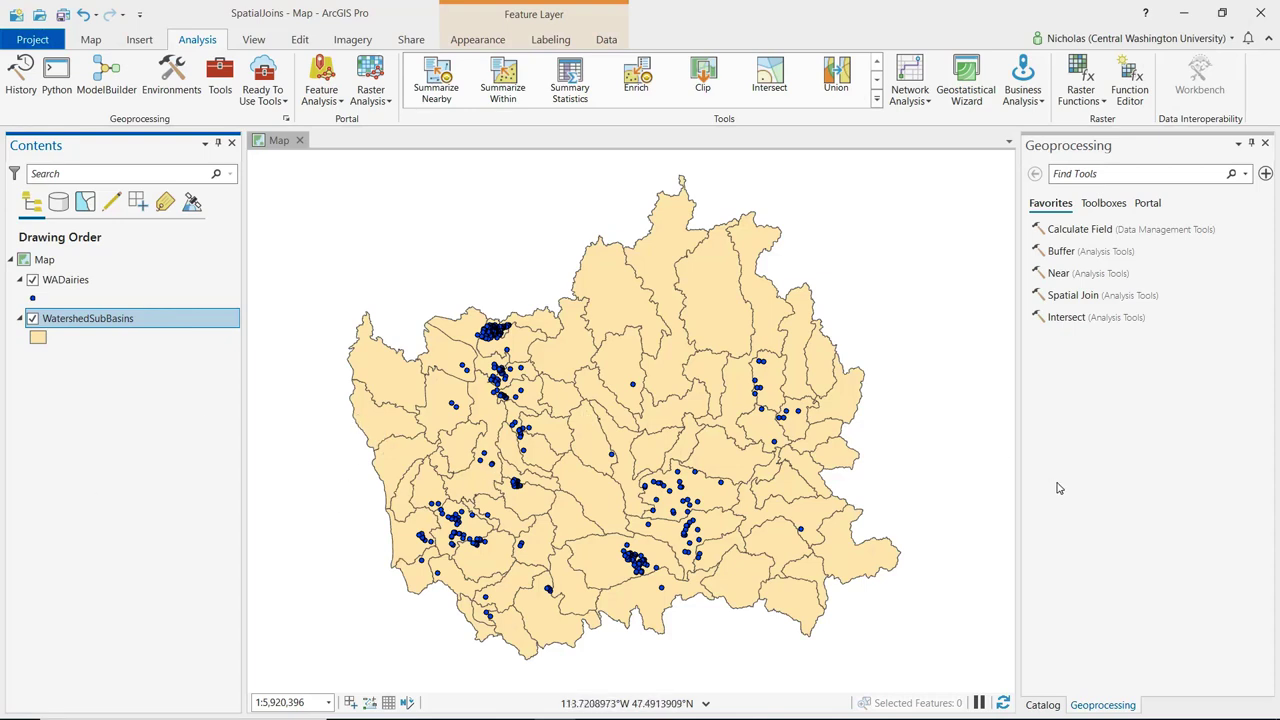
- Search the geoprocessing tools for "spatial join" and open the Spatial Join tool
{"action": "left_click", "coordinate": [1058, 398]}
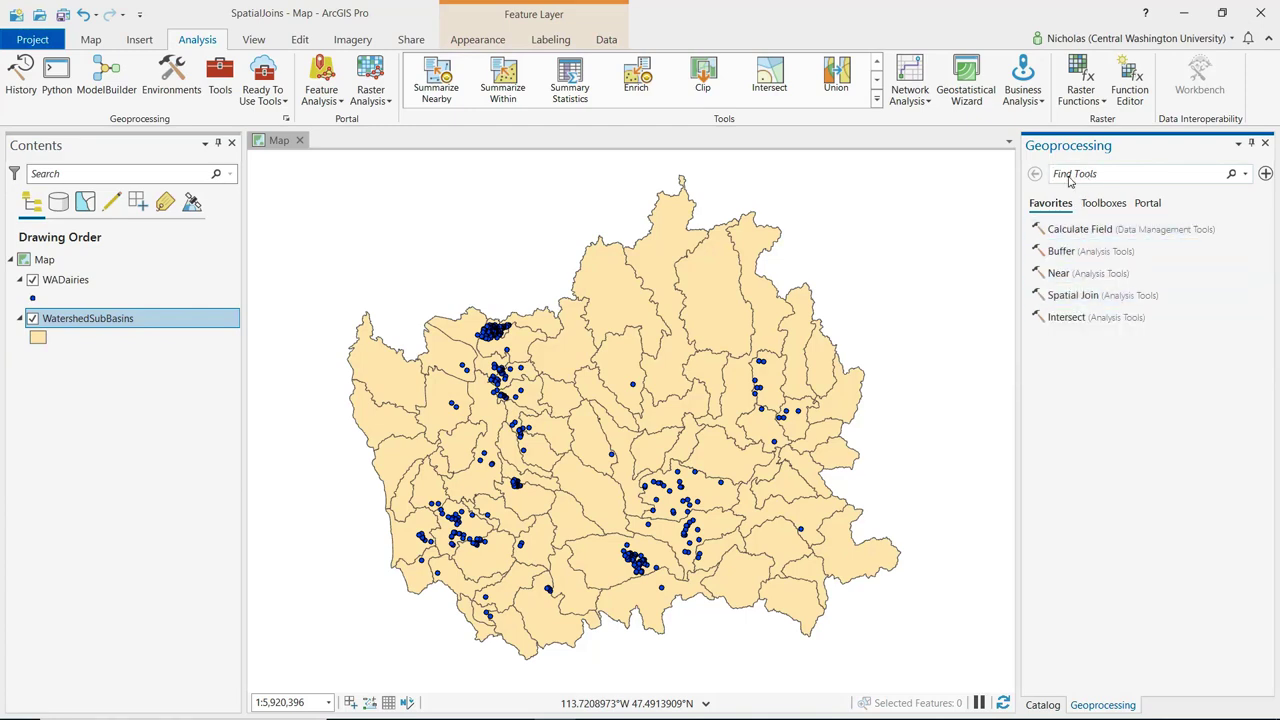
{"action": "type", "text": "spati"}
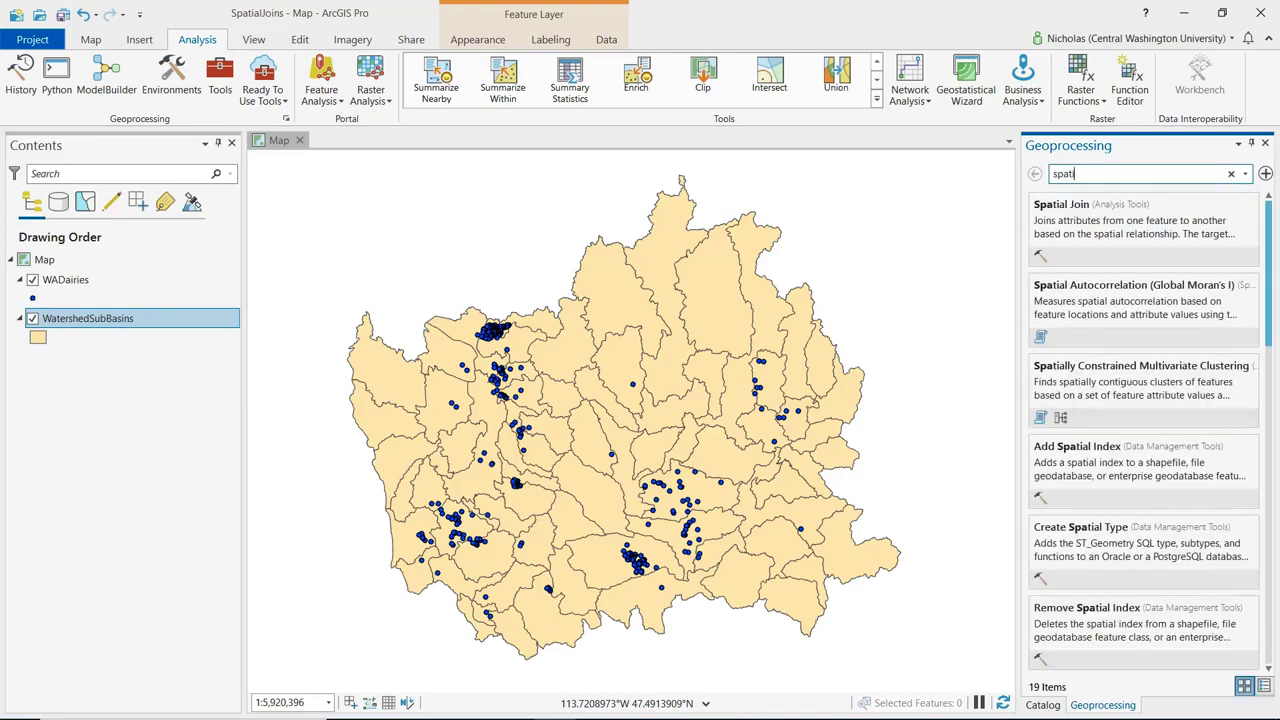
{"action": "type", "text": "al join"}
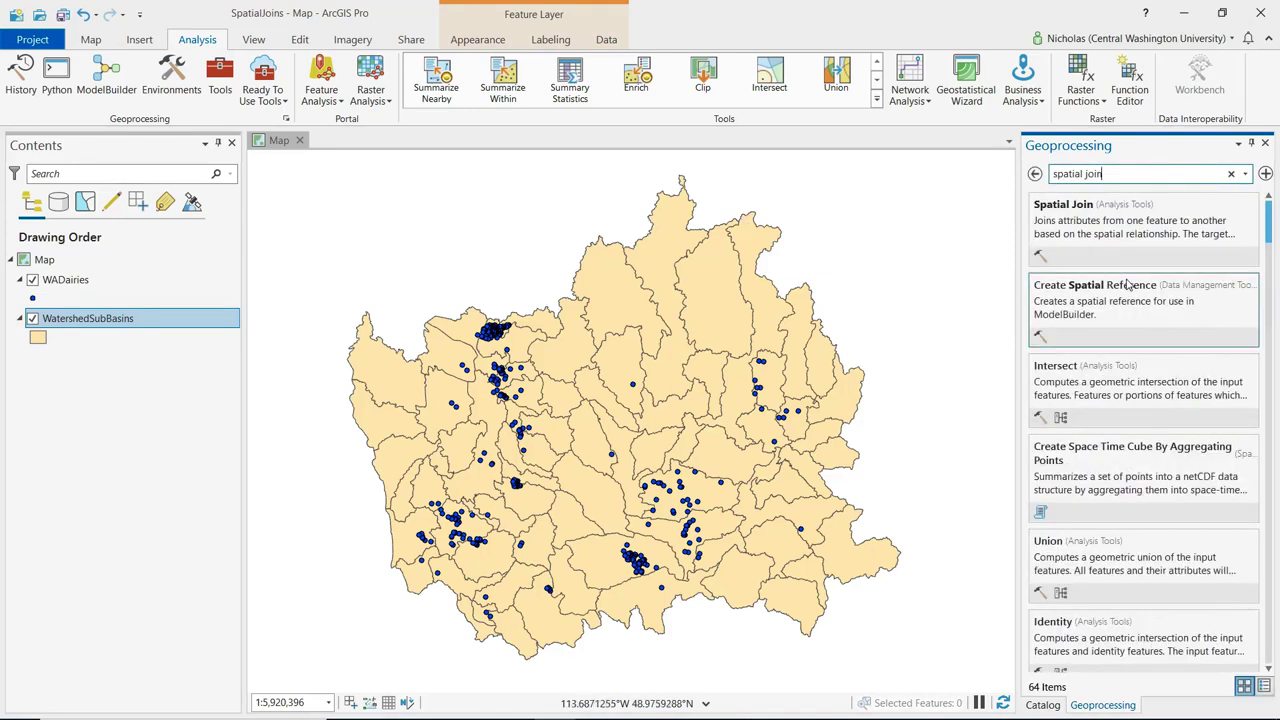
{"action": "left_click", "coordinate": [1083, 233]}
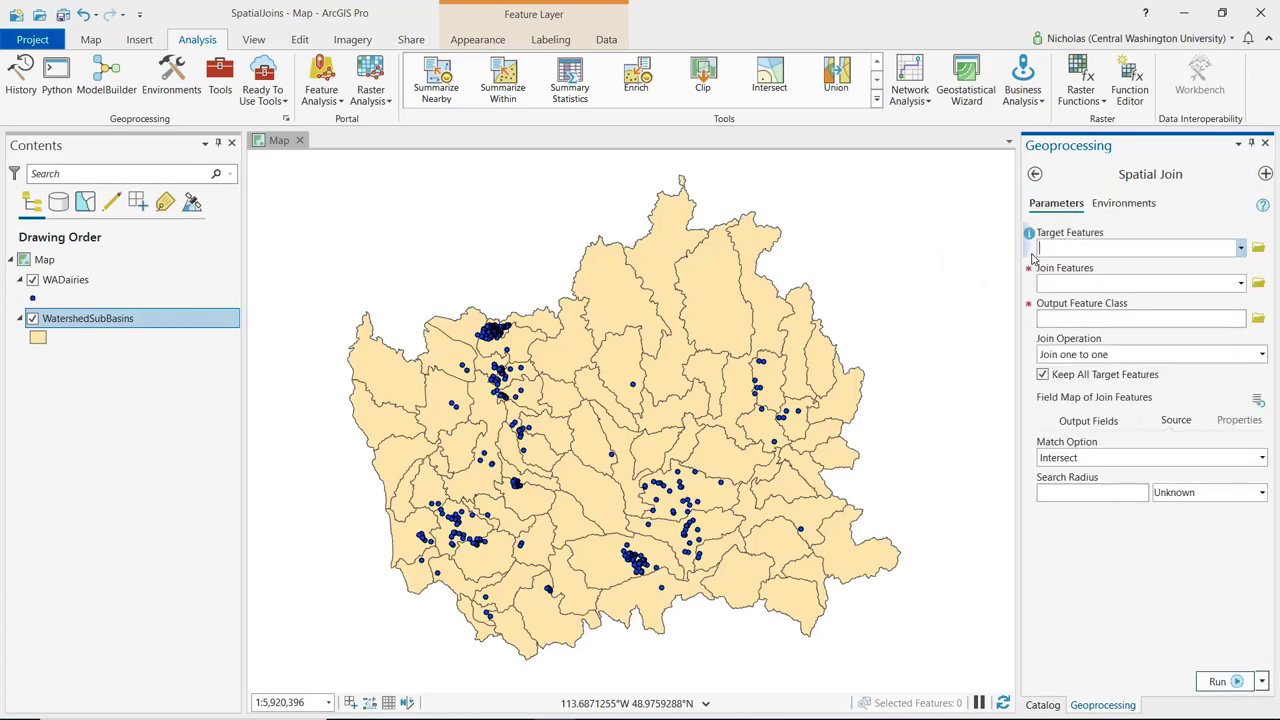
- Set WADairies as the target features and WatershedSubBasins as the join features for the spatial join
{"action": "left_click", "coordinate": [1241, 249]}
{"action": "left_click", "coordinate": [1095, 265]}
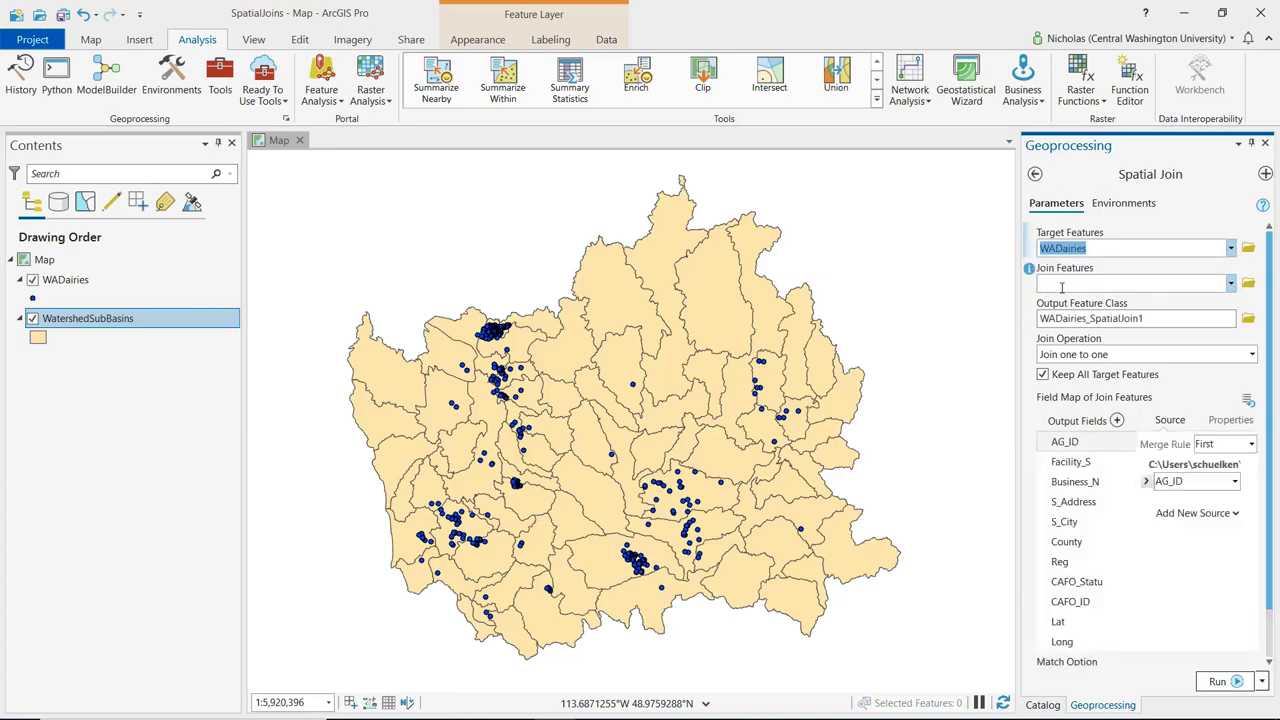
{"action": "left_click", "coordinate": [1231, 284]}
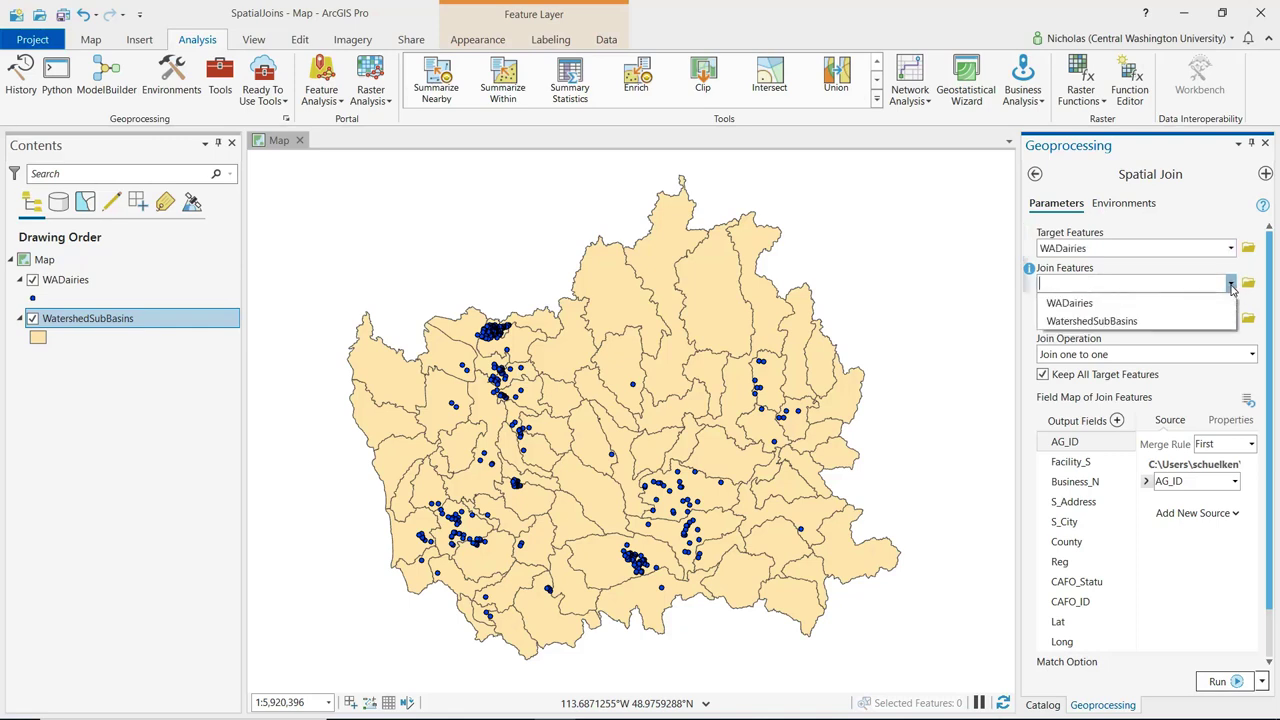
{"action": "left_click", "coordinate": [1123, 321]}
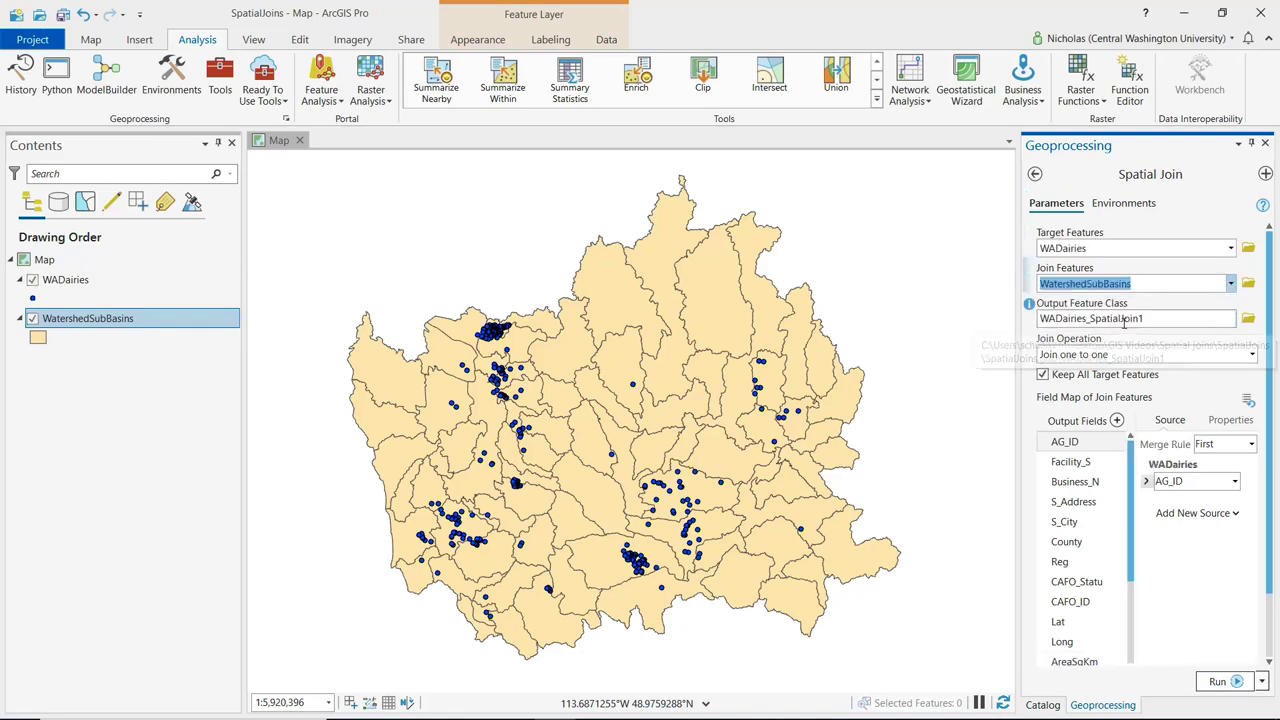
- Name the spatial join's output feature class WADairiesSubBasins, keeping it in the SpatialJoins.gdb geodatabase
{"action": "left_click", "coordinate": [1187, 322]}
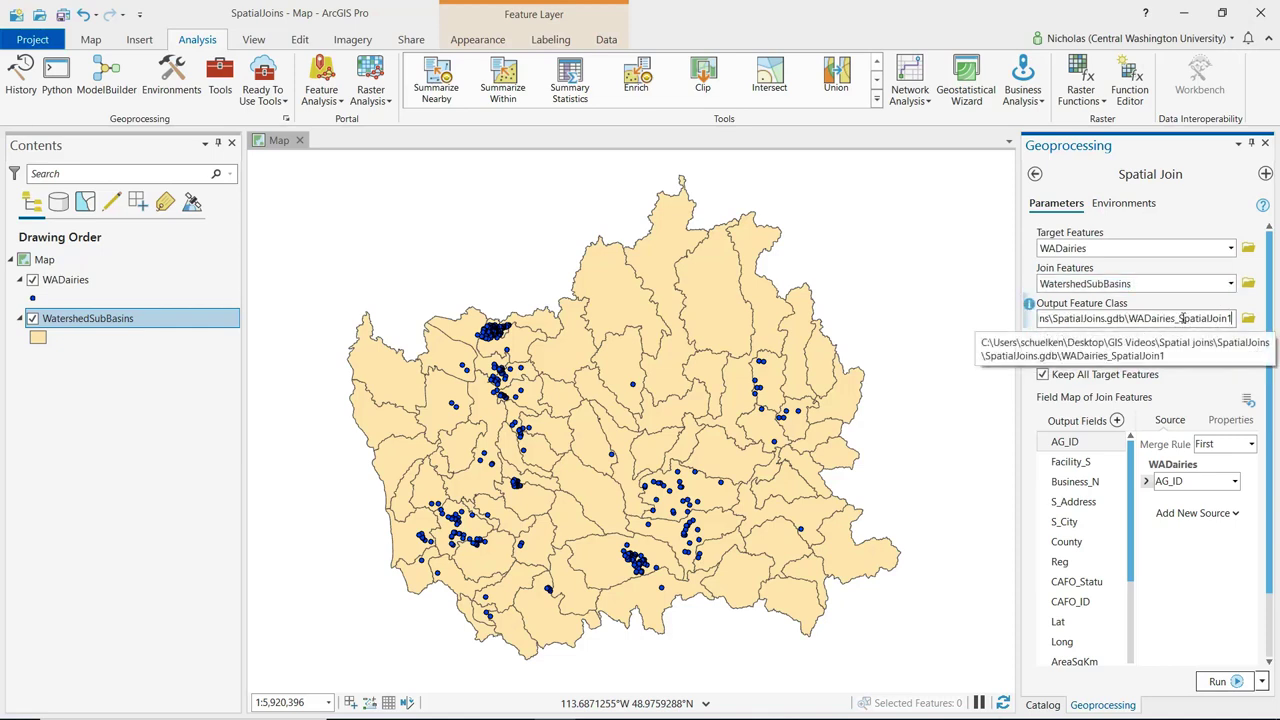
{"action": "left_click_drag", "start_coordinate": [1177, 318], "coordinate": [1277, 336]}
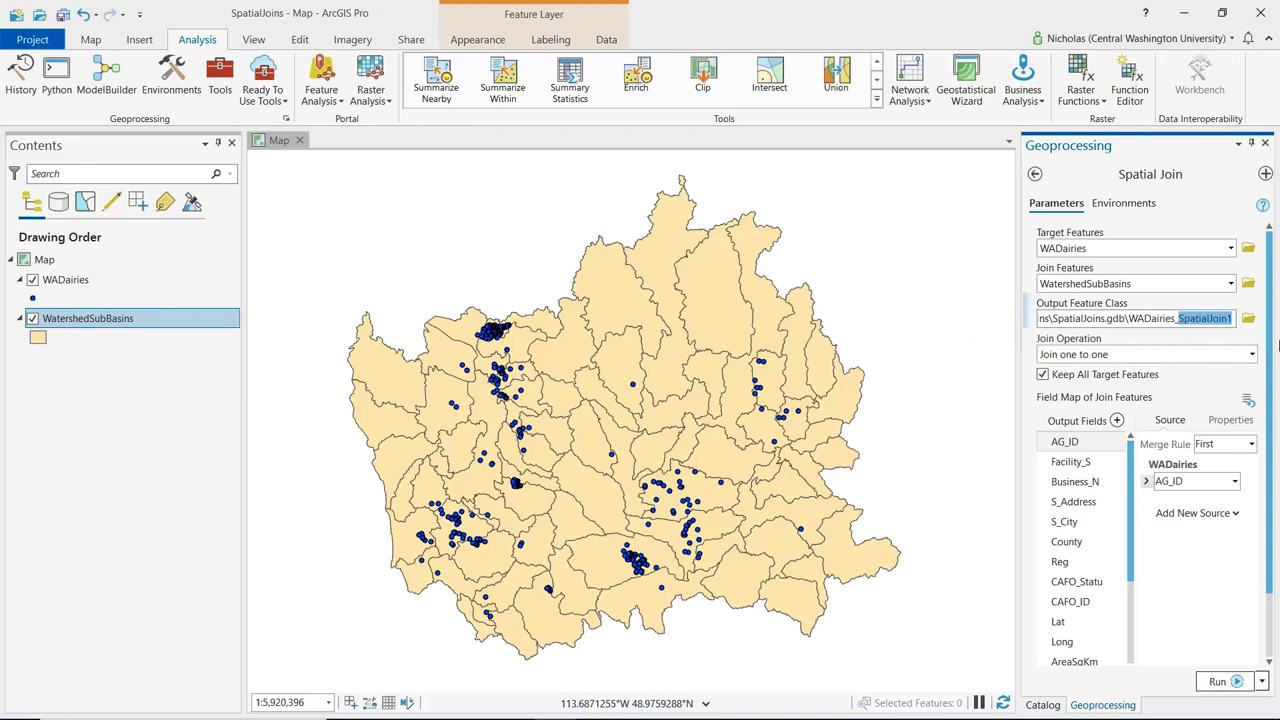
{"action": "key", "text": "BackSpace"}
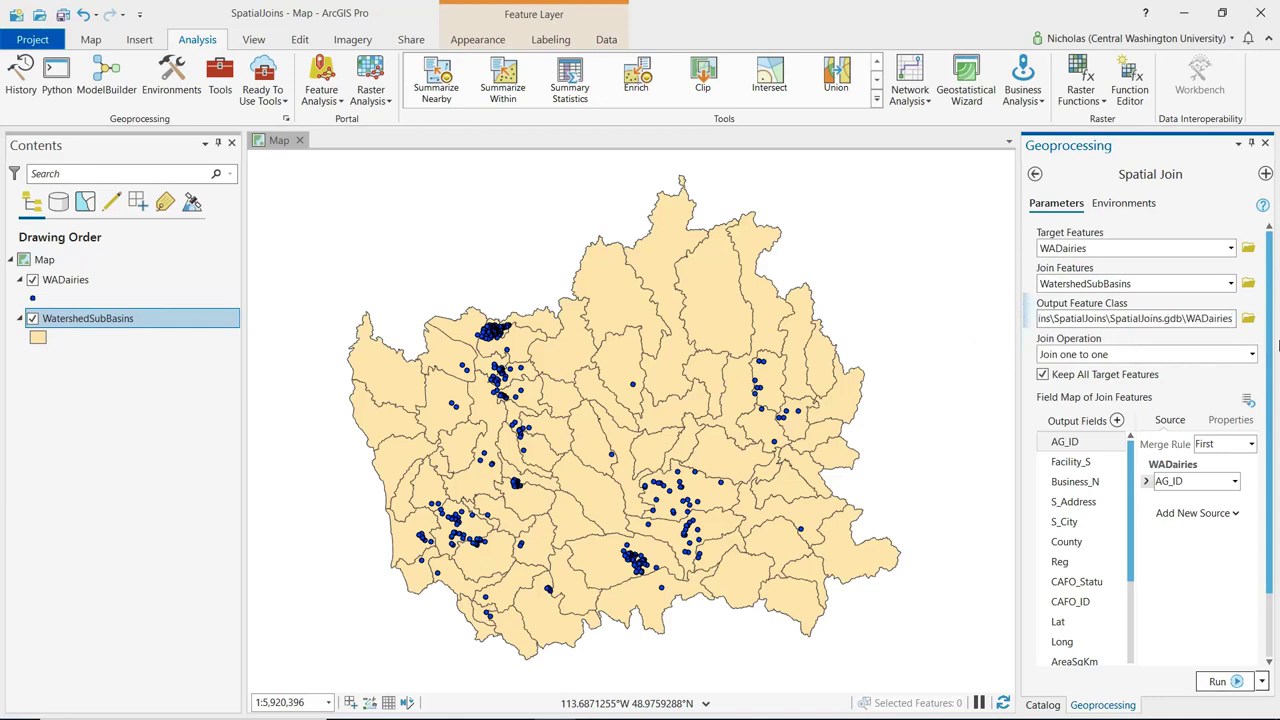
{"action": "type", "text": "SubB"}
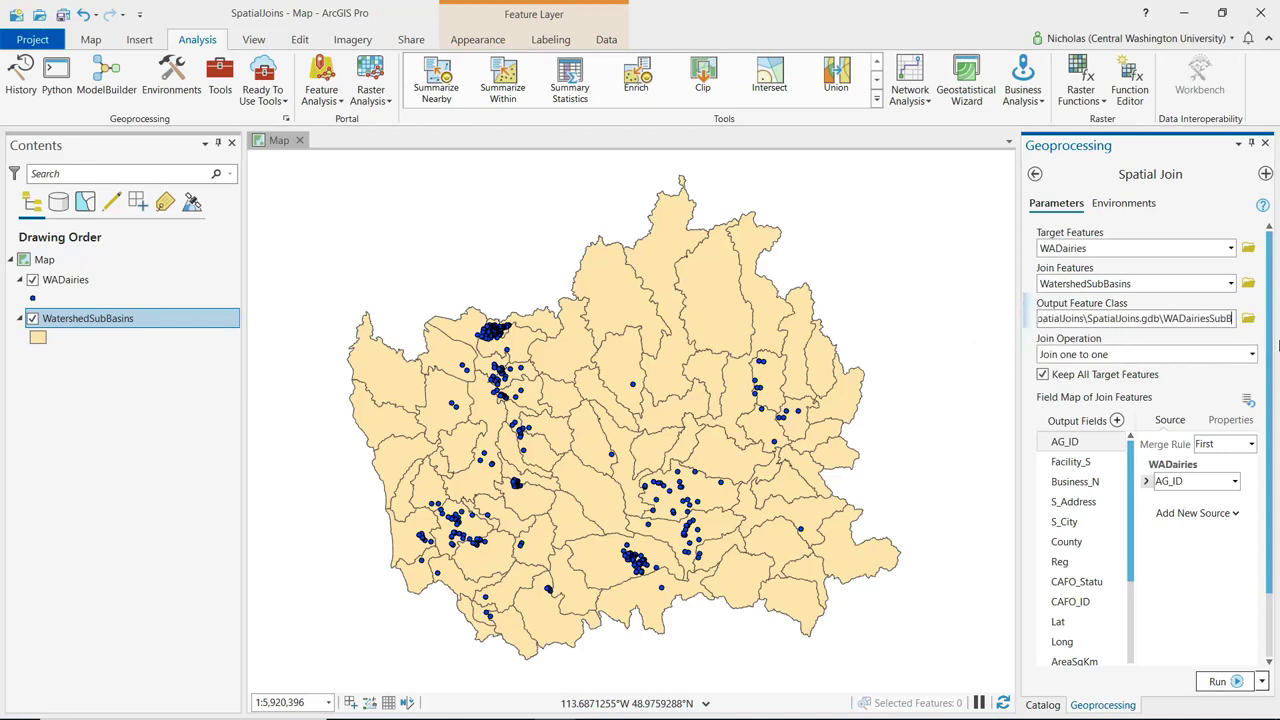
{"action": "type", "text": "asins"}
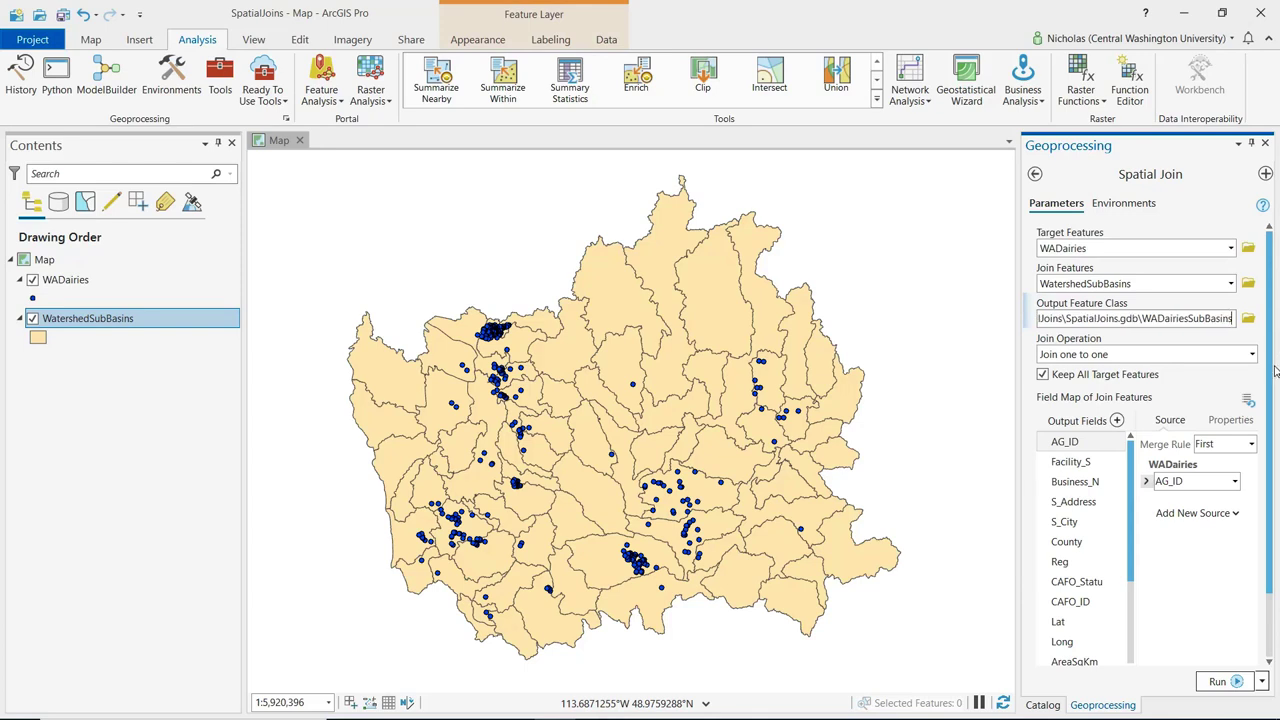
- Turn off Keep All Target Features and keep the join operation as Join one to one
{"action": "left_click", "coordinate": [1165, 378]}
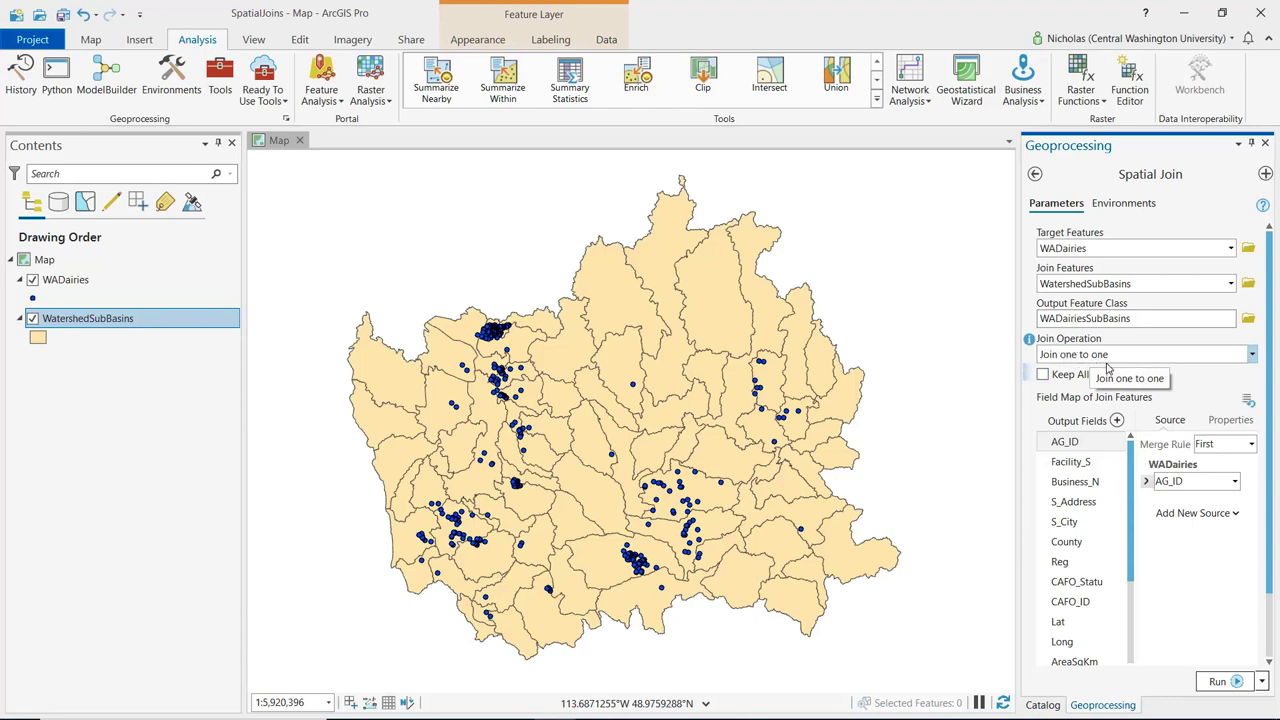
{"action": "left_click", "coordinate": [1252, 356]}
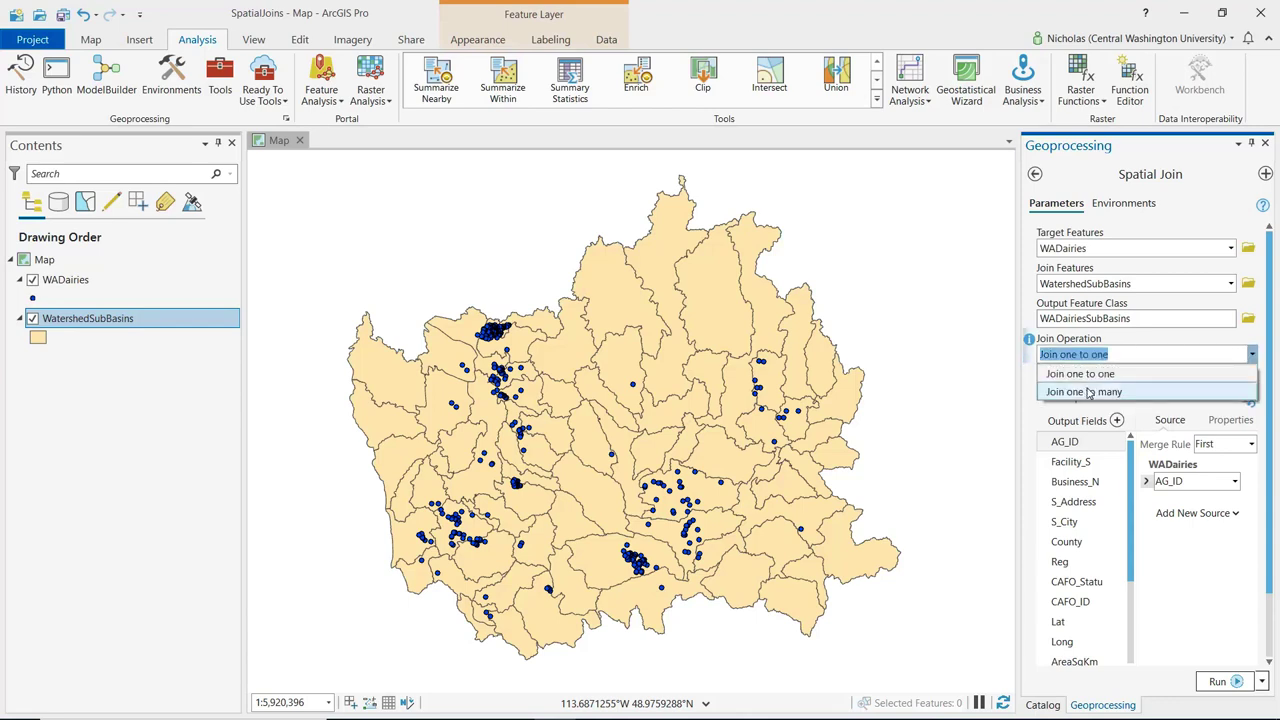
{"action": "left_click", "coordinate": [1147, 347]}
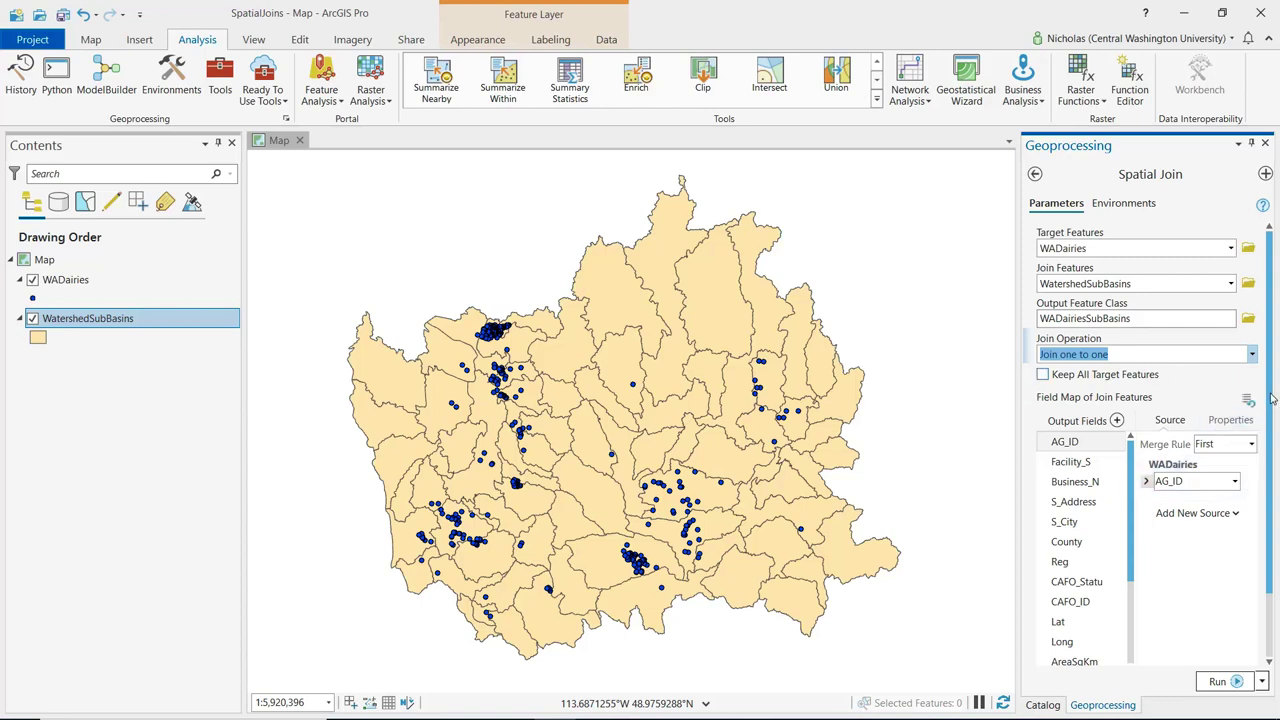
- Set the spatial join's match option to Within
{"action": "scroll", "coordinate": [1272, 398], "scroll_direction": "down", "scroll_amount": 2}
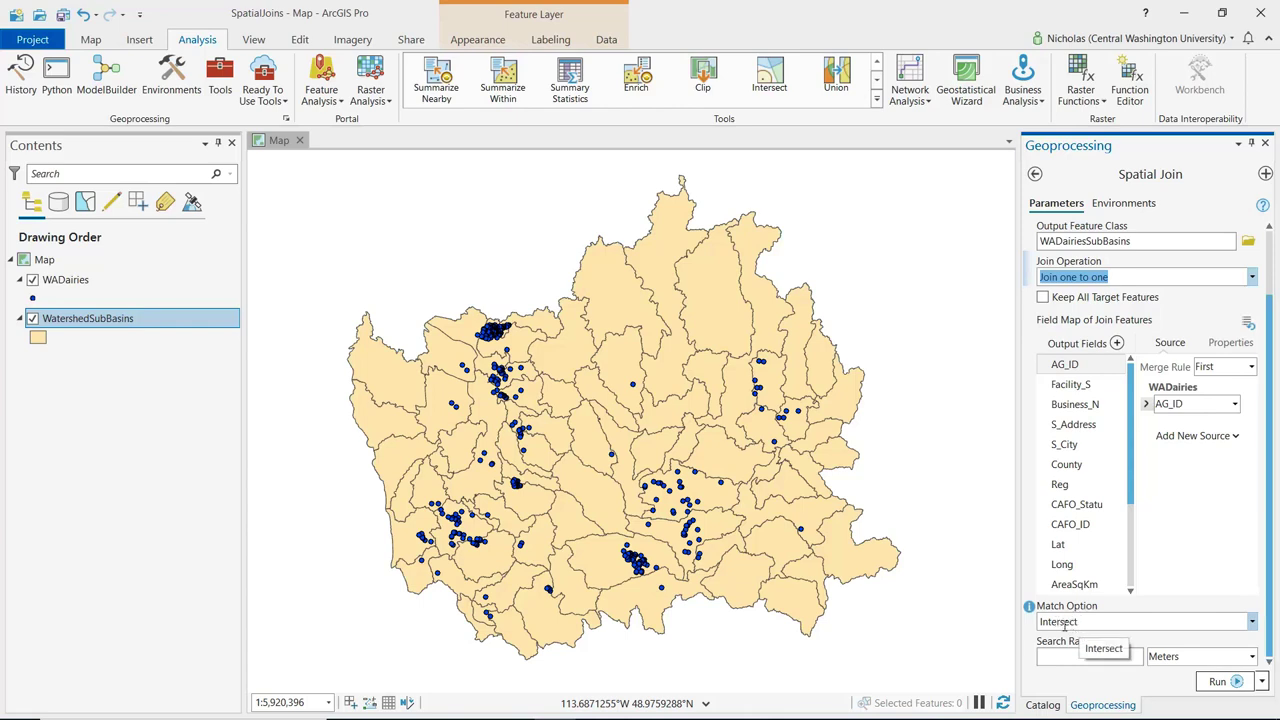
{"action": "left_click", "coordinate": [1253, 624]}
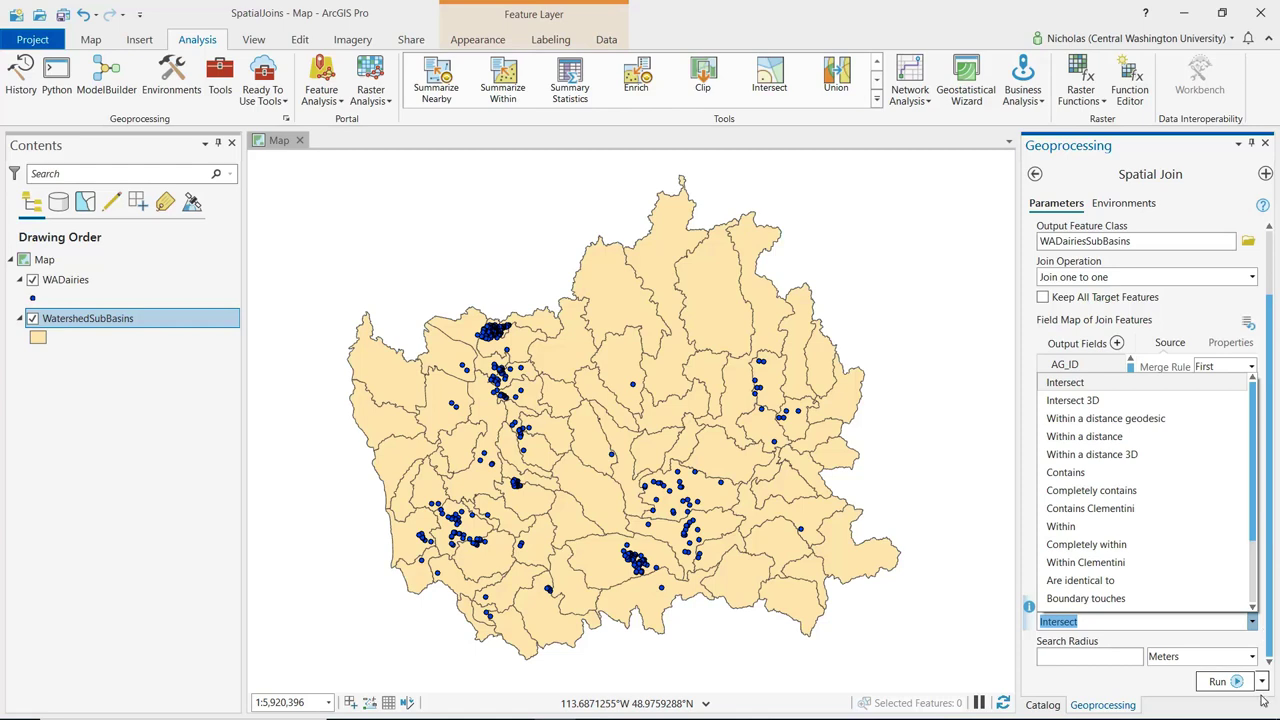
{"action": "left_click", "coordinate": [1068, 528]}
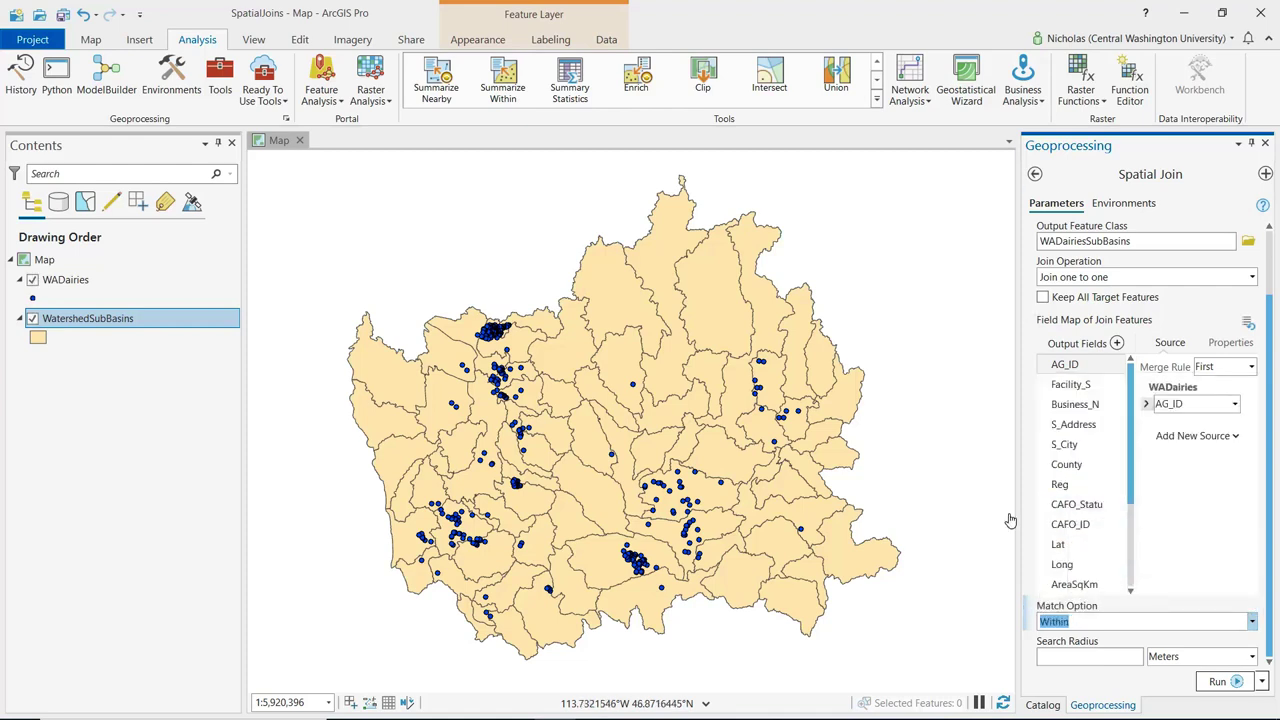
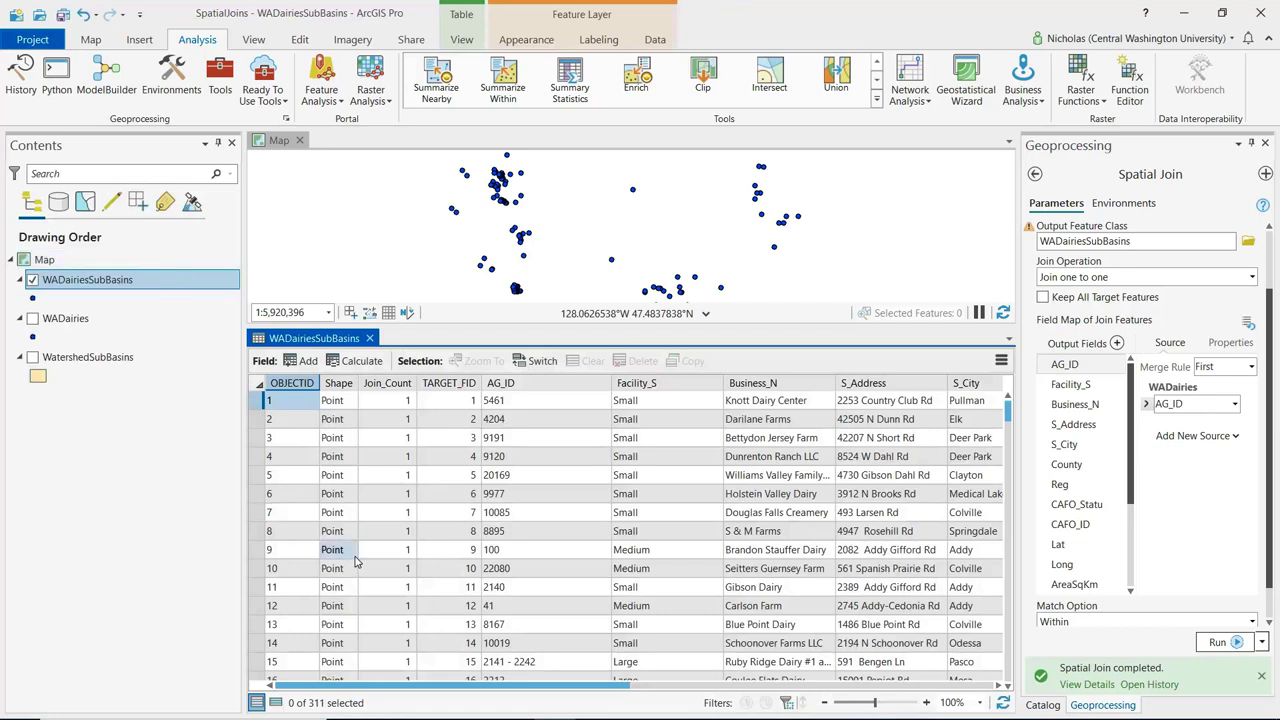
- Examine the join count and the joined watershed fields in the WADairiesSubBasins attribute table
{"action": "mouse_move", "coordinate": [409, 389]}
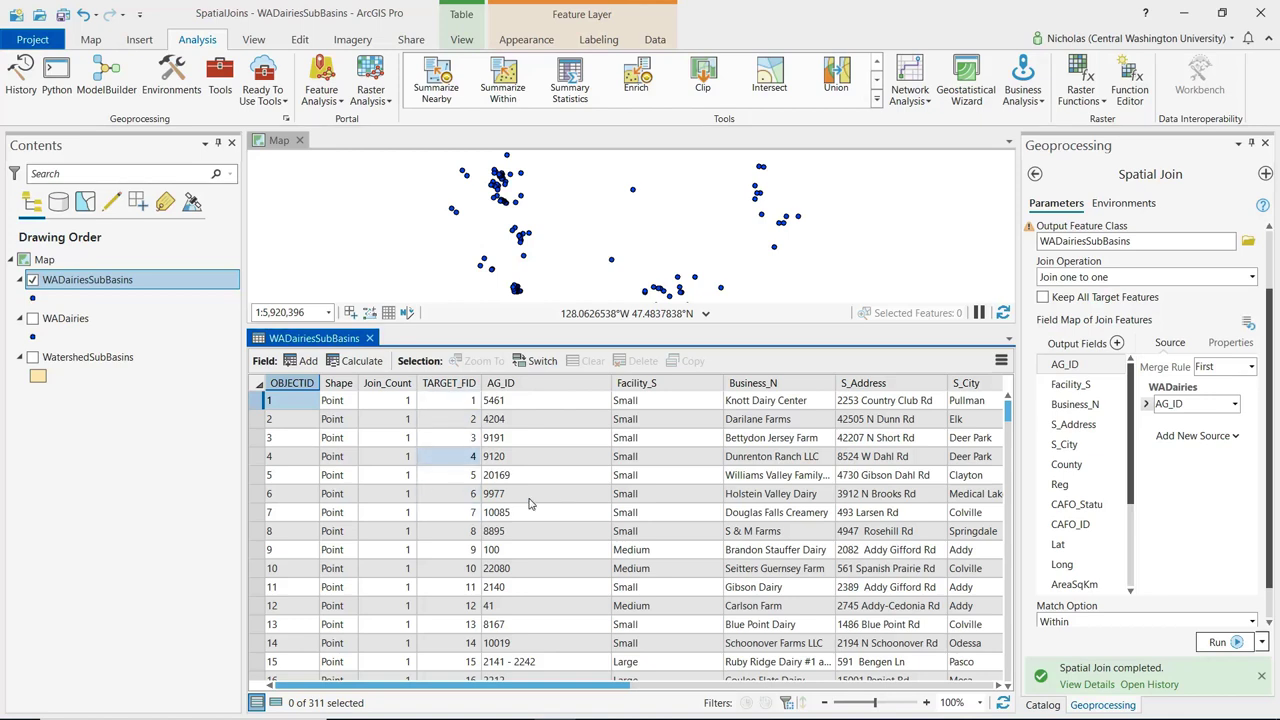
{"action": "left_click_drag", "start_coordinate": [579, 690], "coordinate": [1008, 706]}
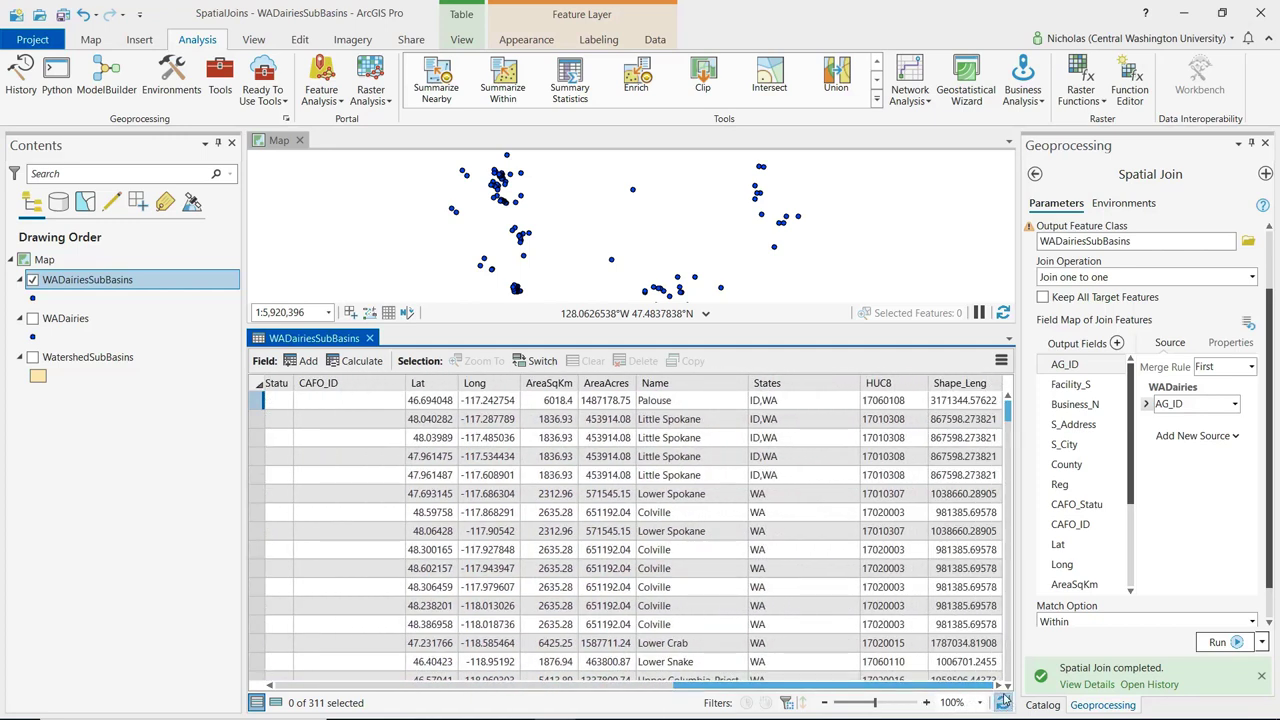
{"action": "mouse_move", "coordinate": [669, 390]}
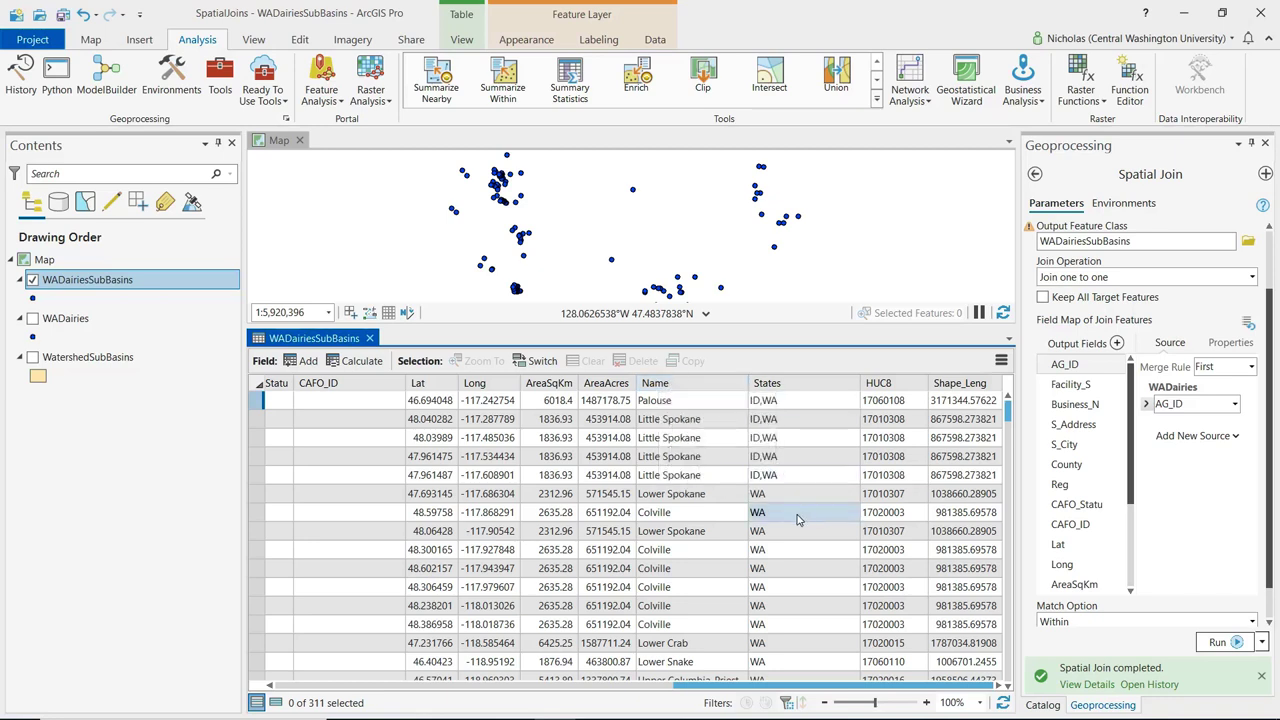
{"action": "left_click_drag", "start_coordinate": [742, 688], "coordinate": [494, 688]}
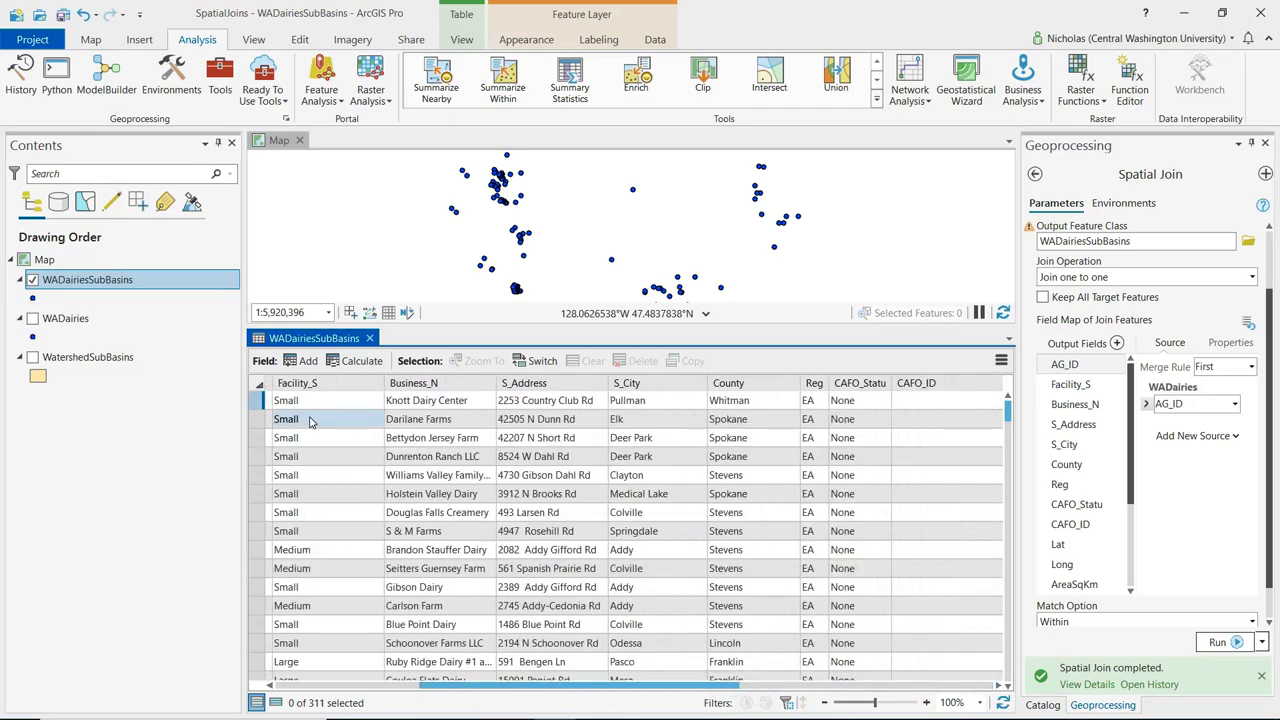
- Select the first dairy record to inspect its joined sub-basin values, then close the table and leave the Spatial Join tool
{"action": "left_click", "coordinate": [265, 401]}
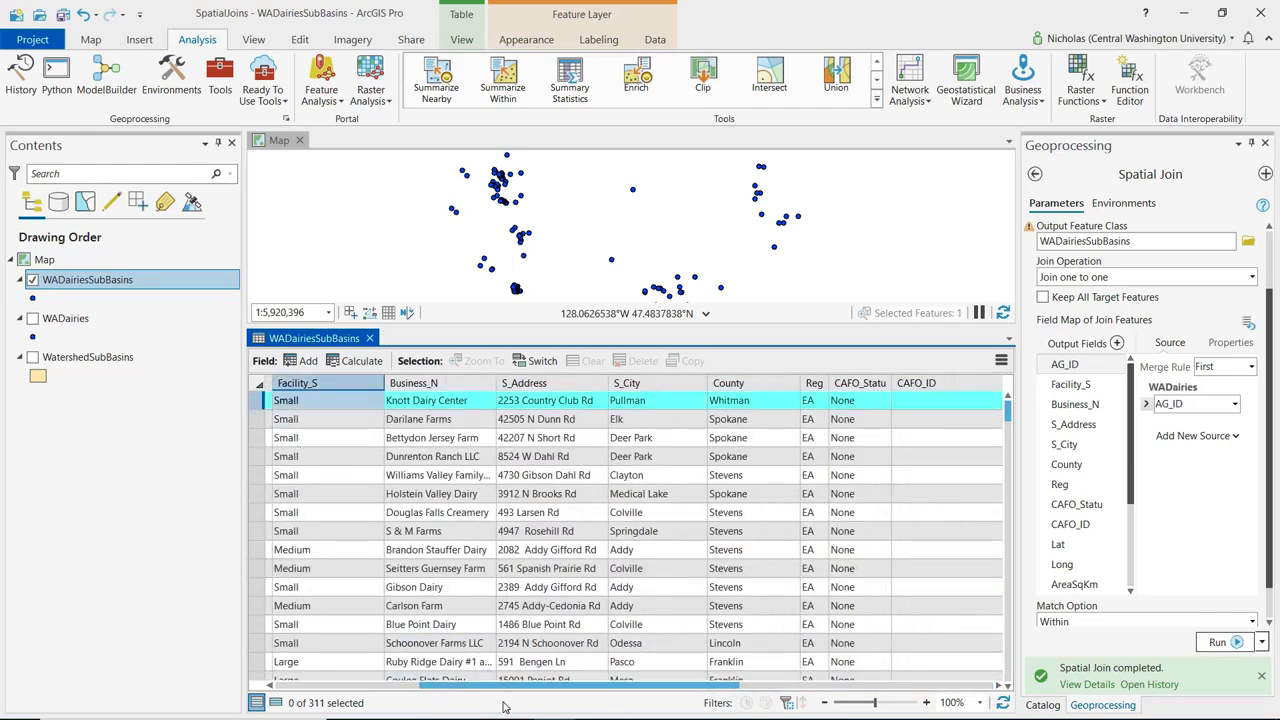
{"action": "left_click_drag", "start_coordinate": [630, 690], "coordinate": [881, 690]}
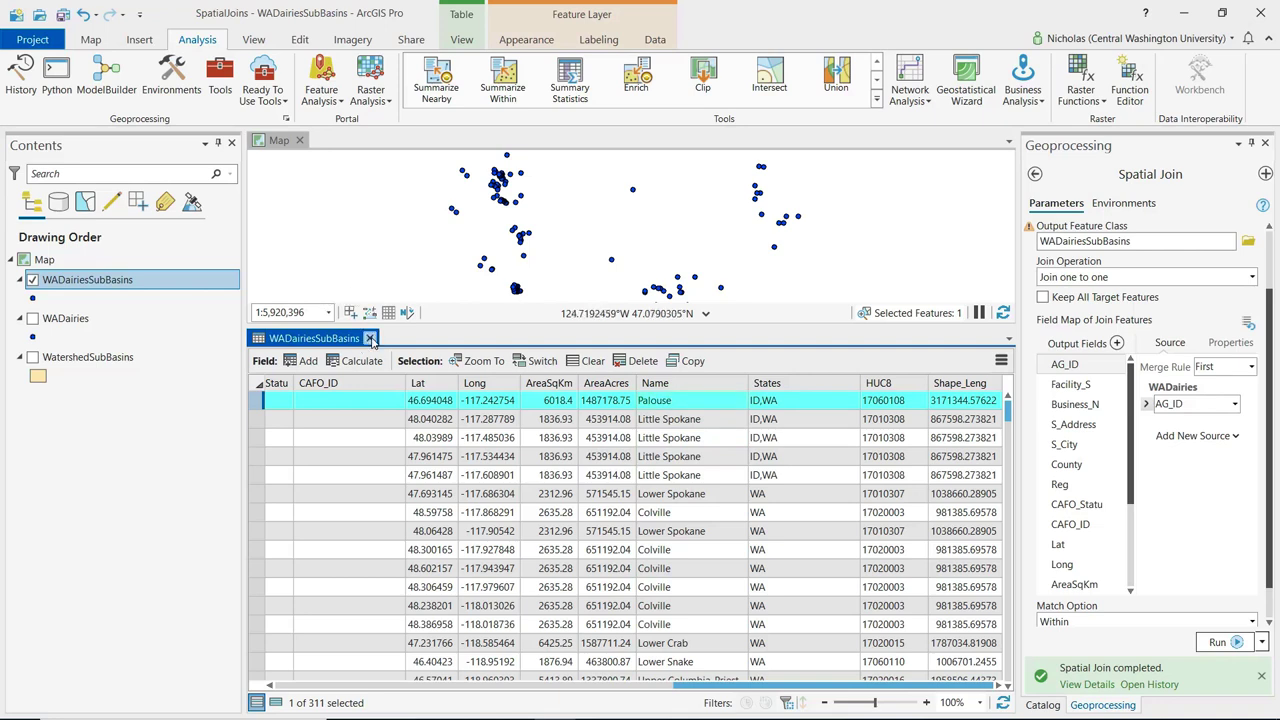
{"action": "left_click", "coordinate": [369, 338]}
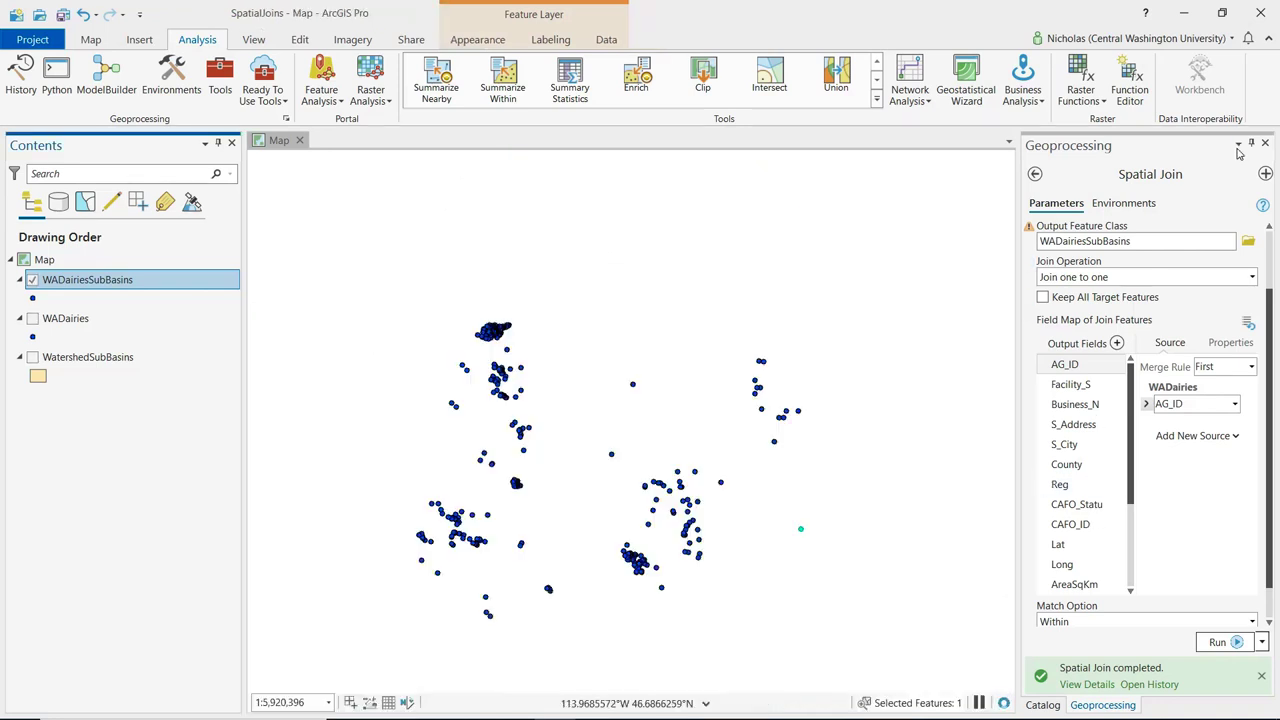
{"action": "left_click", "coordinate": [1035, 174]}
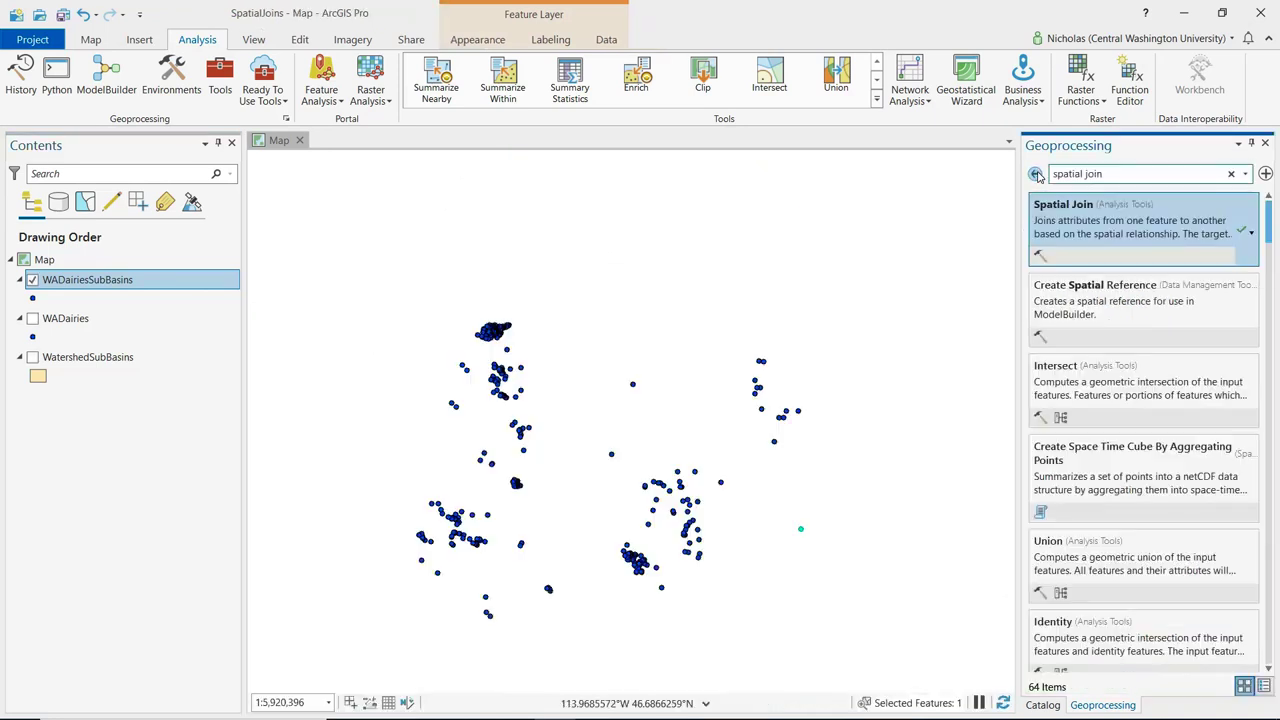
- Hide the WADairiesSubBasins layer and show the WADairies and WatershedSubBasins layers on the map
{"action": "left_click", "coordinate": [32, 280]}
{"action": "left_click", "coordinate": [32, 318]}
{"action": "left_click", "coordinate": [32, 357]}
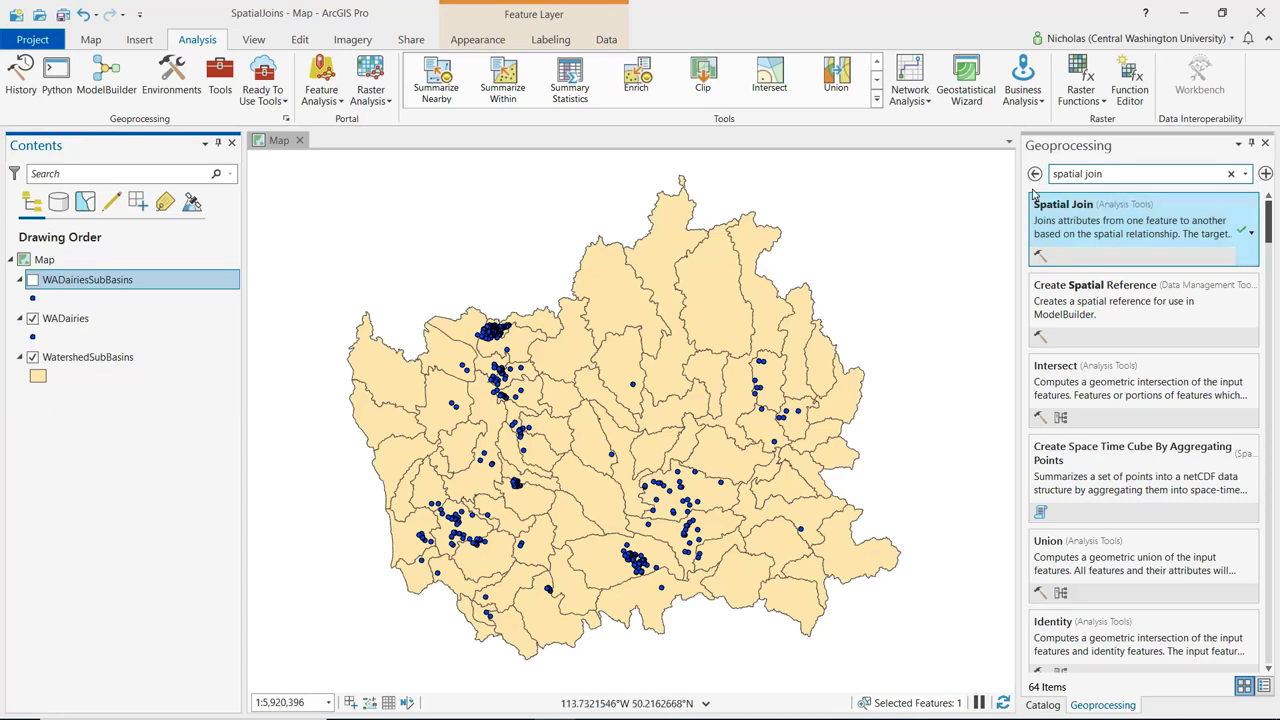
- Start a new Spatial Join with WatershedSubBasins as the target features and WADairies as the join features
{"action": "left_click", "coordinate": [1068, 227]}
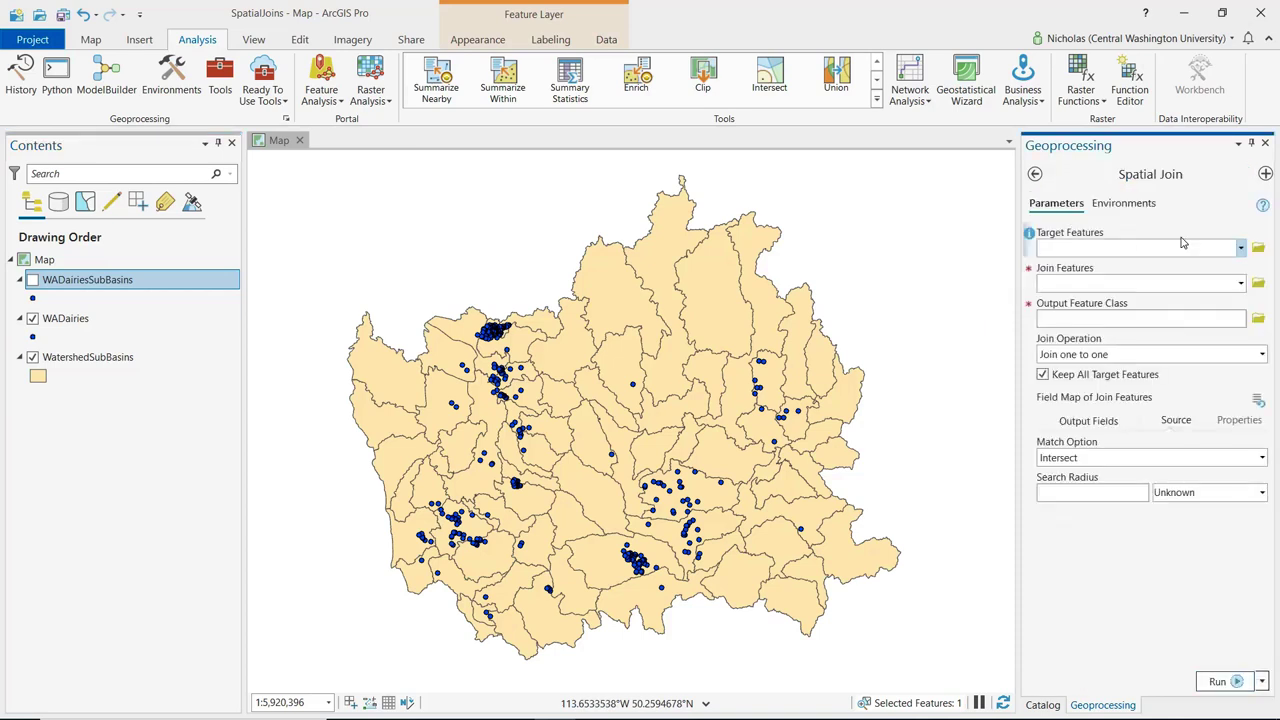
{"action": "left_click", "coordinate": [1241, 247]}
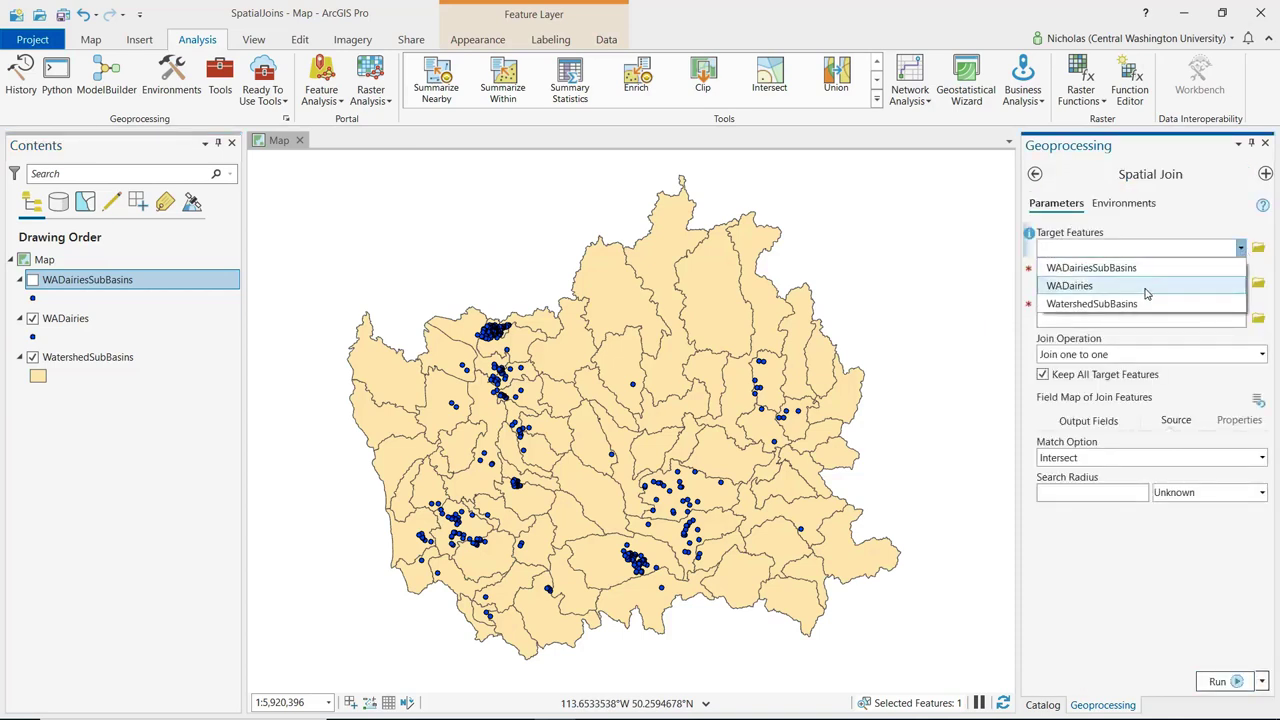
{"action": "left_click", "coordinate": [1118, 304]}
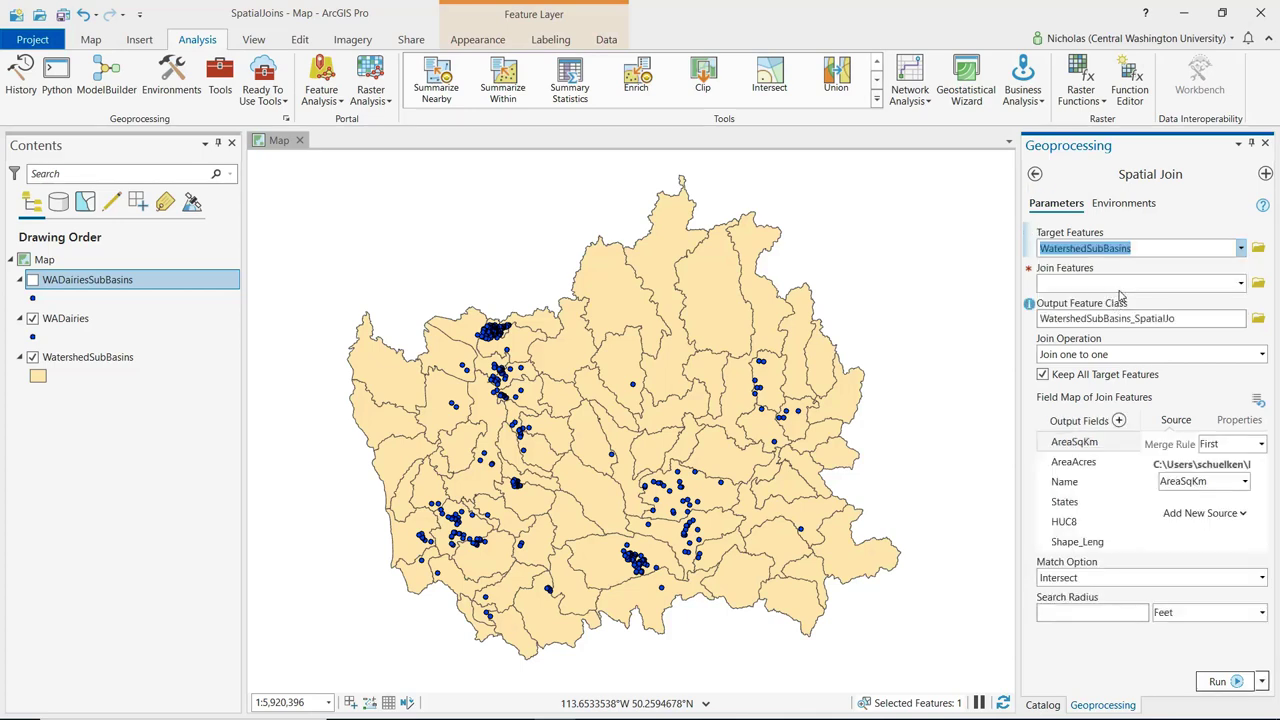
{"action": "left_click", "coordinate": [1241, 285]}
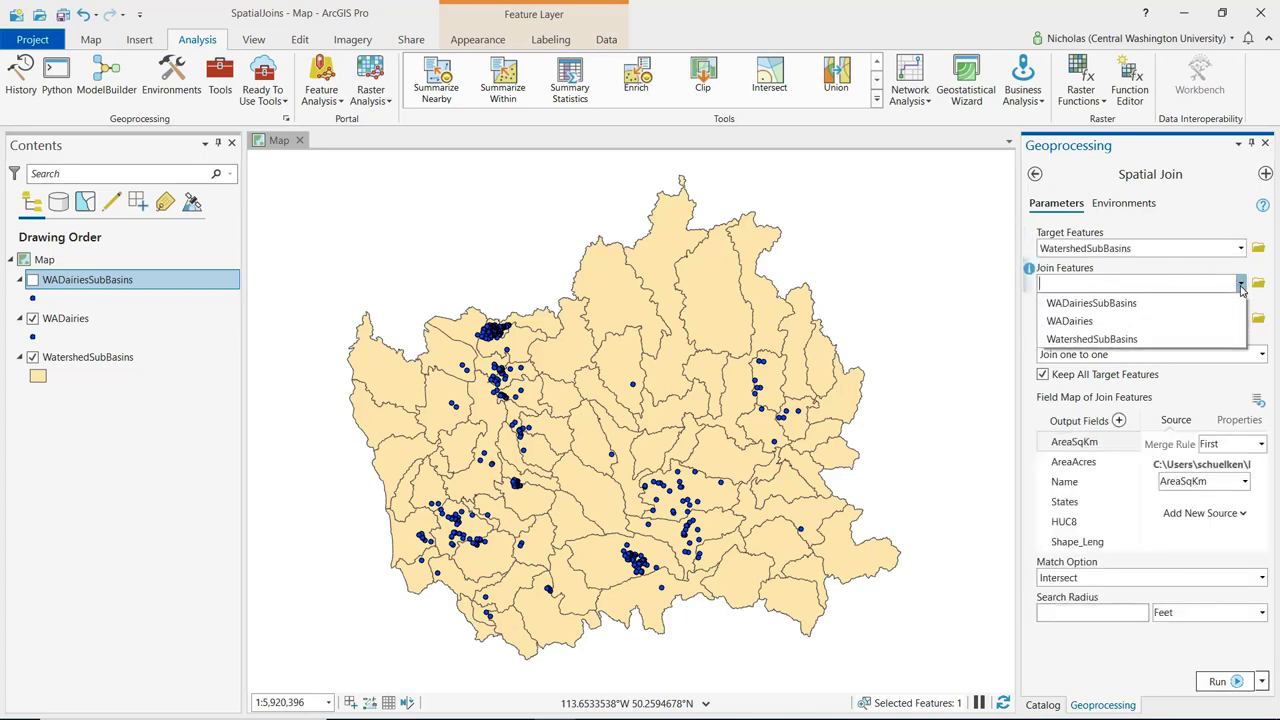
{"action": "left_click", "coordinate": [1066, 324]}
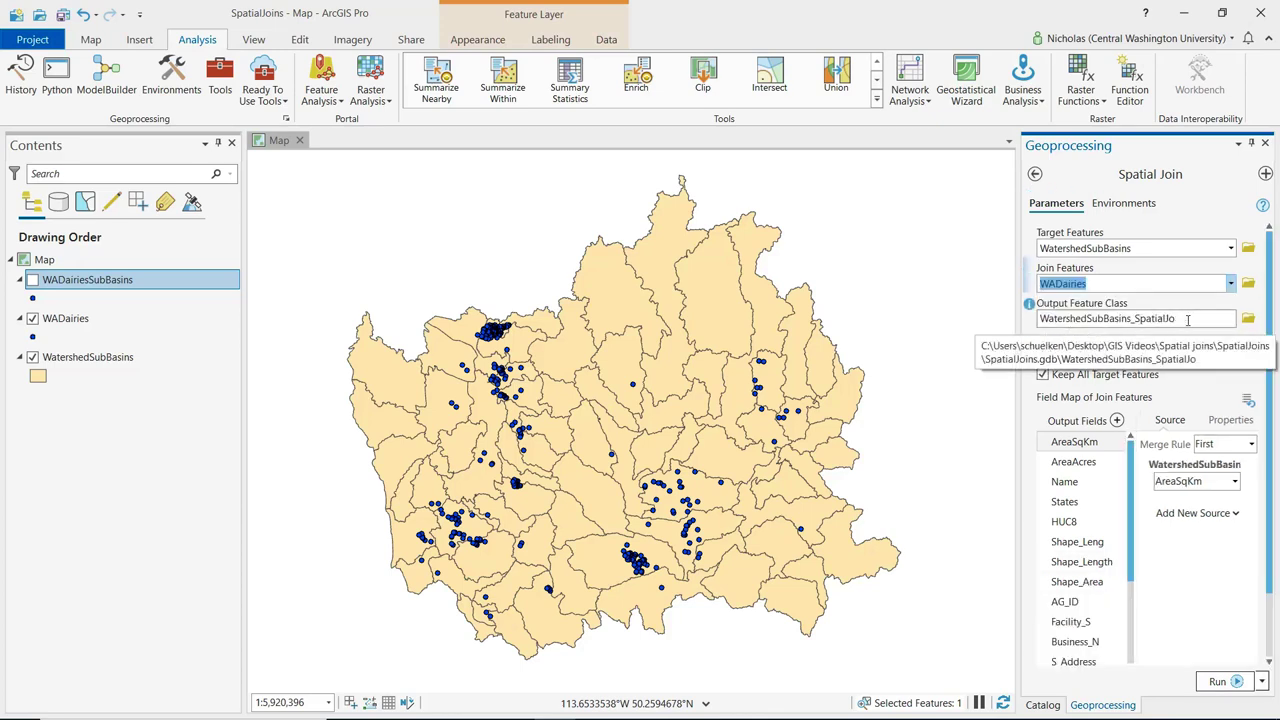
- Name the spatial join's output feature class WatershedSubBasinsDairies
{"action": "left_click", "coordinate": [1233, 318]}
{"action": "left_click_drag", "start_coordinate": [1190, 320], "coordinate": [1278, 316]}
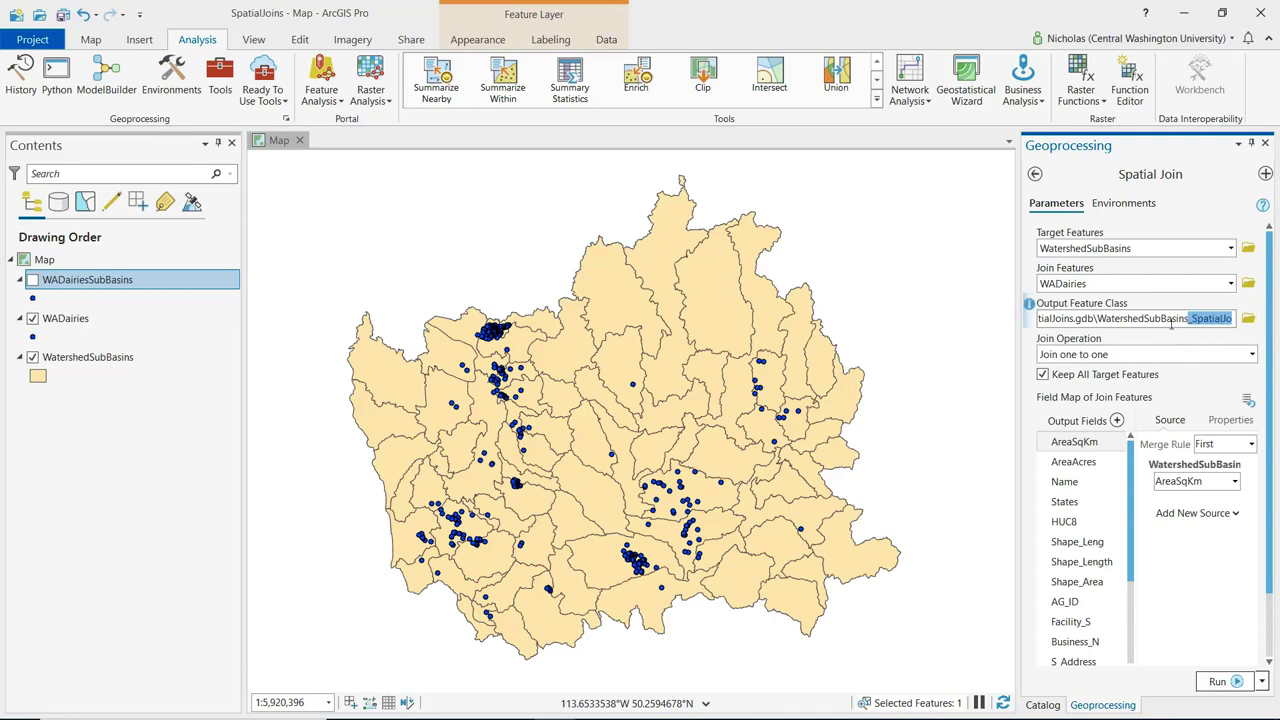
{"action": "type", "text": "Dairies"}
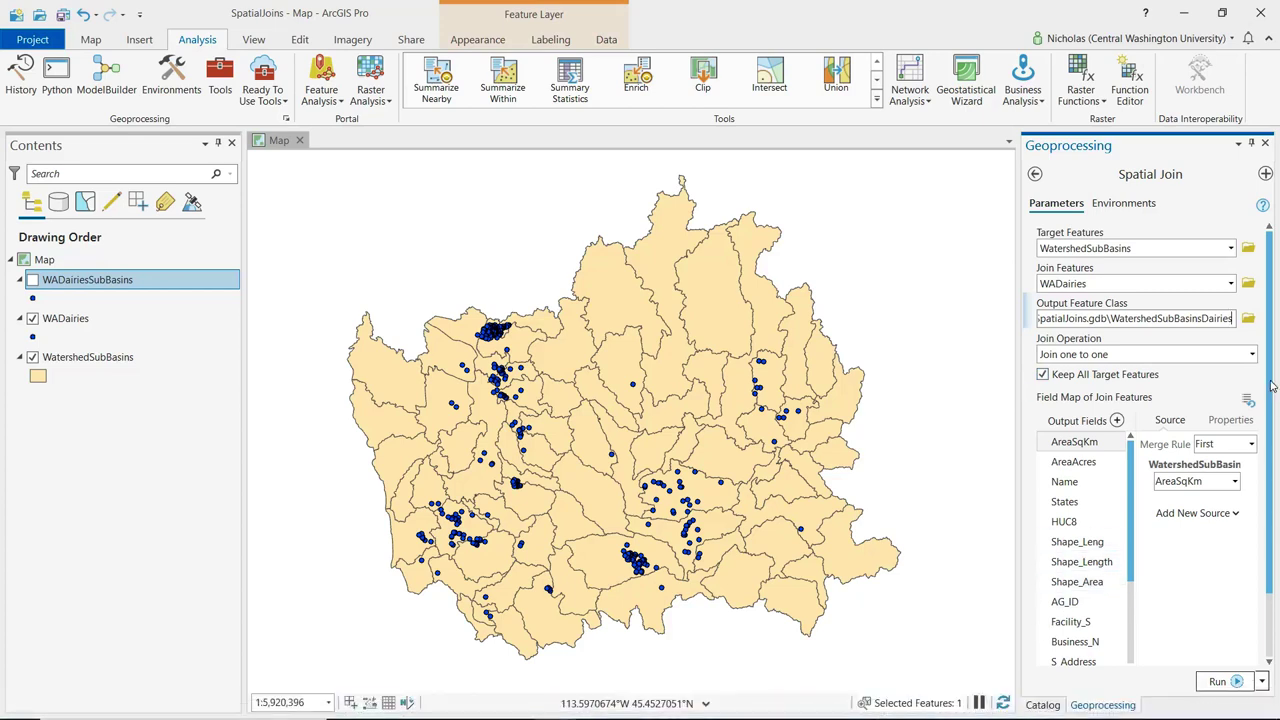
- Try the Within match option for the sub-basin join and read the descriptions of the match options
{"action": "scroll", "coordinate": [1200, 500], "scroll_direction": "down", "scroll_amount": 2}
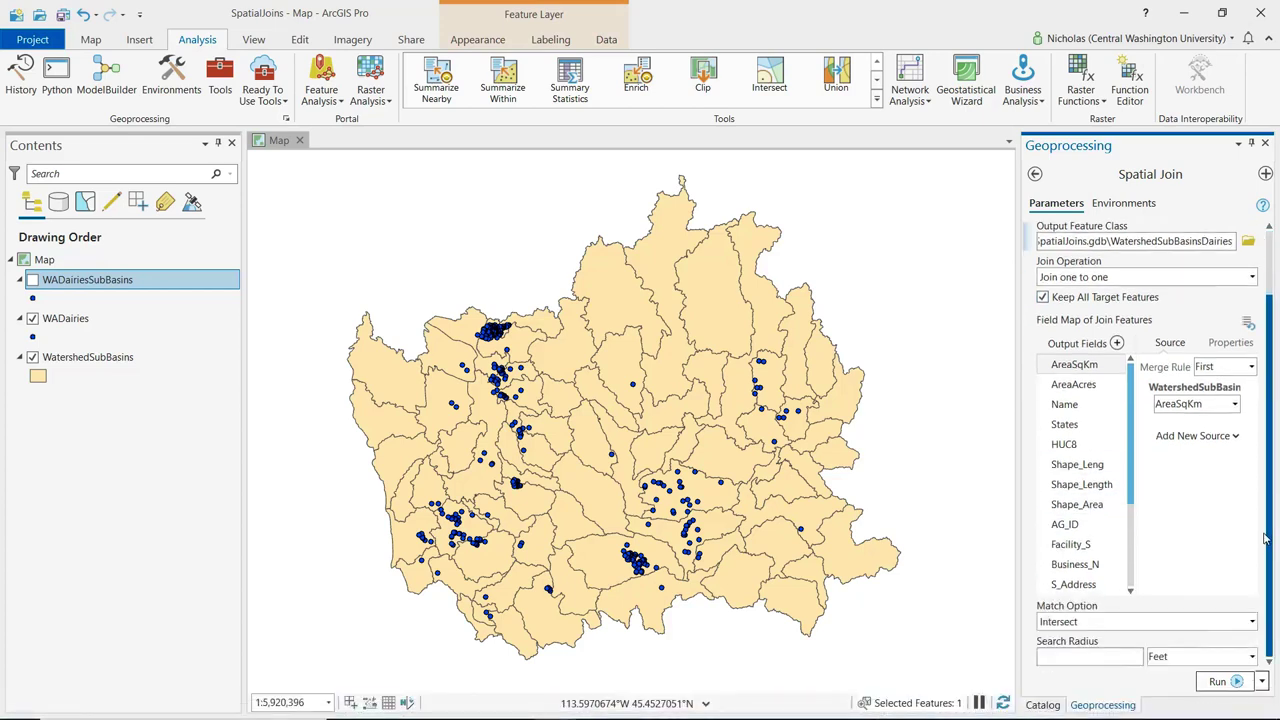
{"action": "left_click", "coordinate": [1243, 630]}
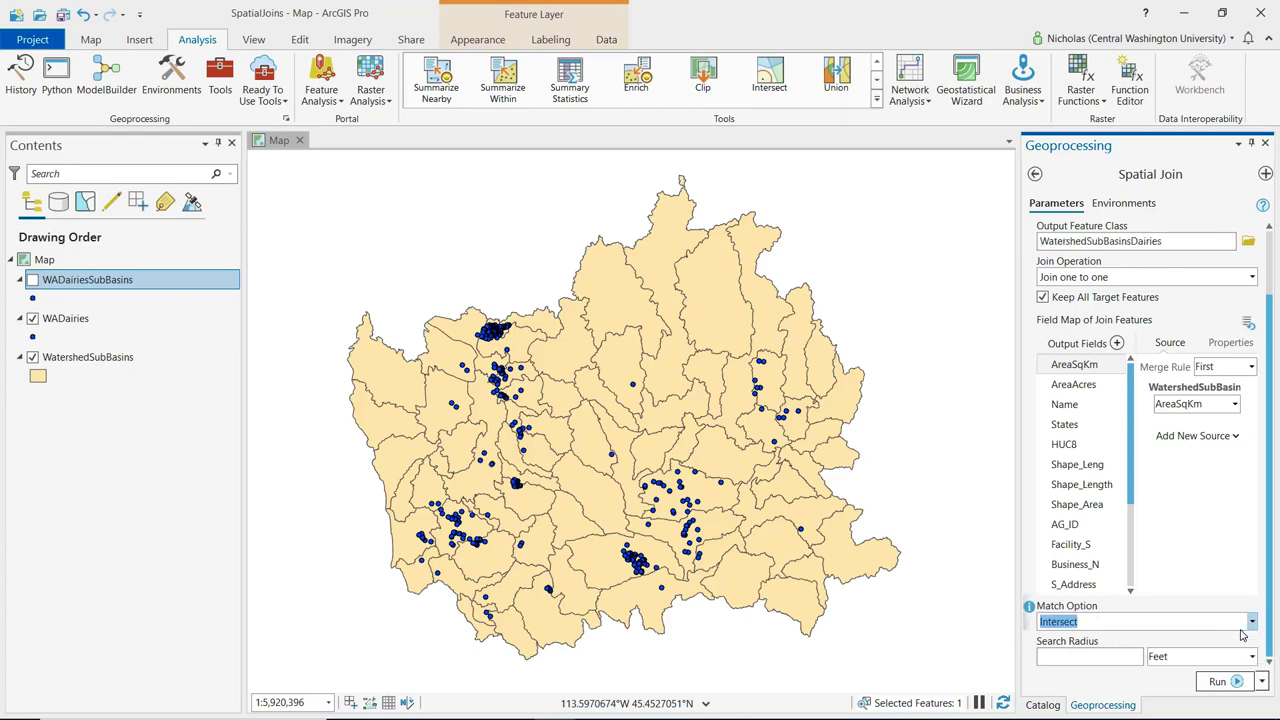
{"action": "left_click", "coordinate": [1251, 623]}
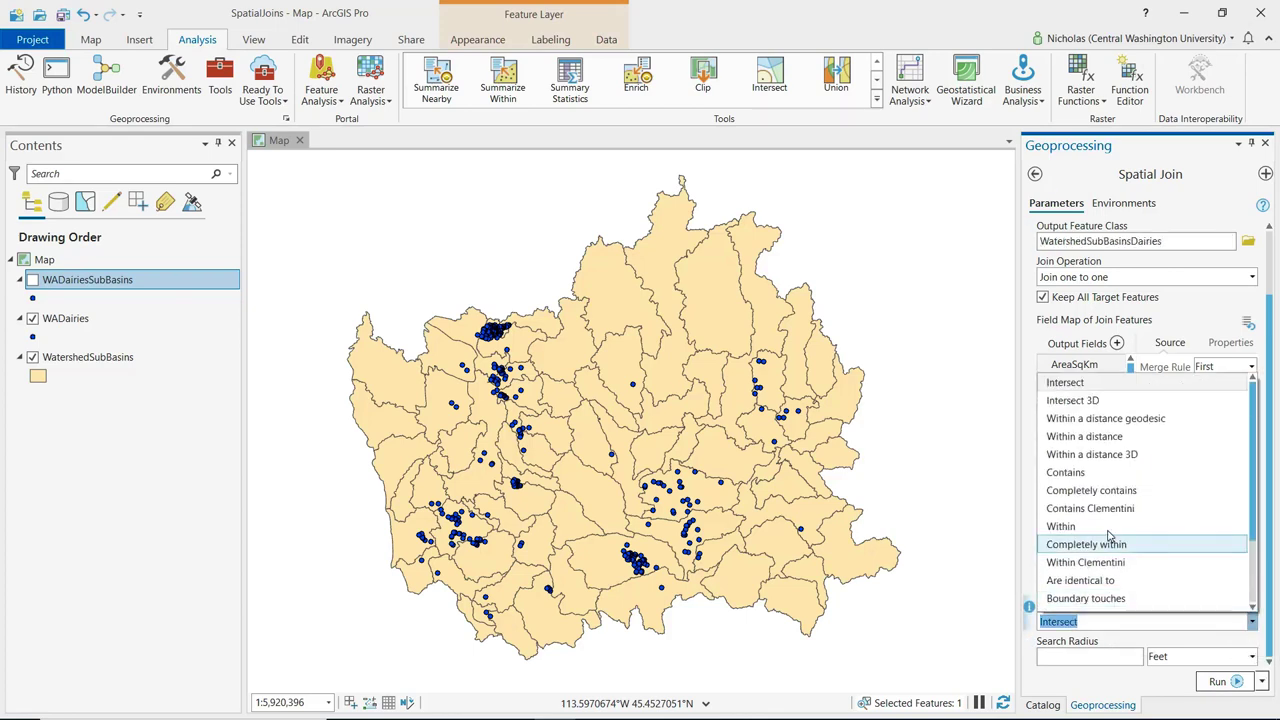
{"action": "left_click", "coordinate": [1075, 526]}
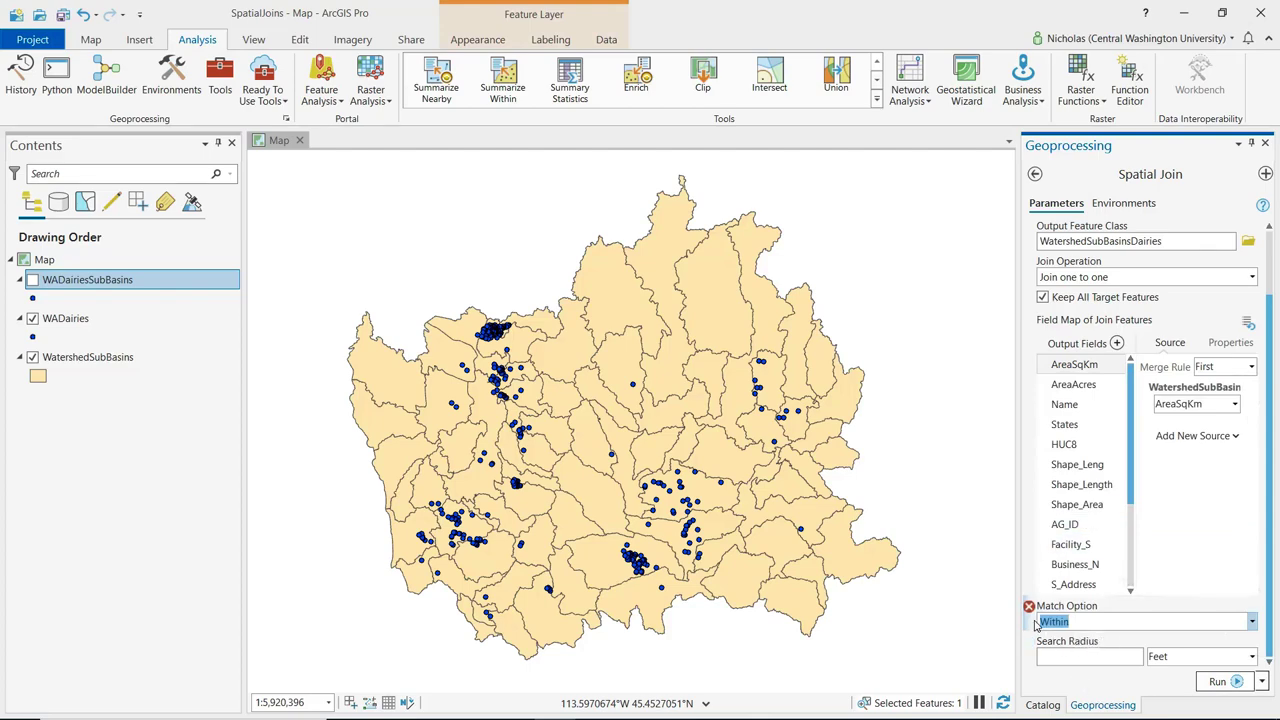
{"action": "mouse_move", "coordinate": [1029, 609]}
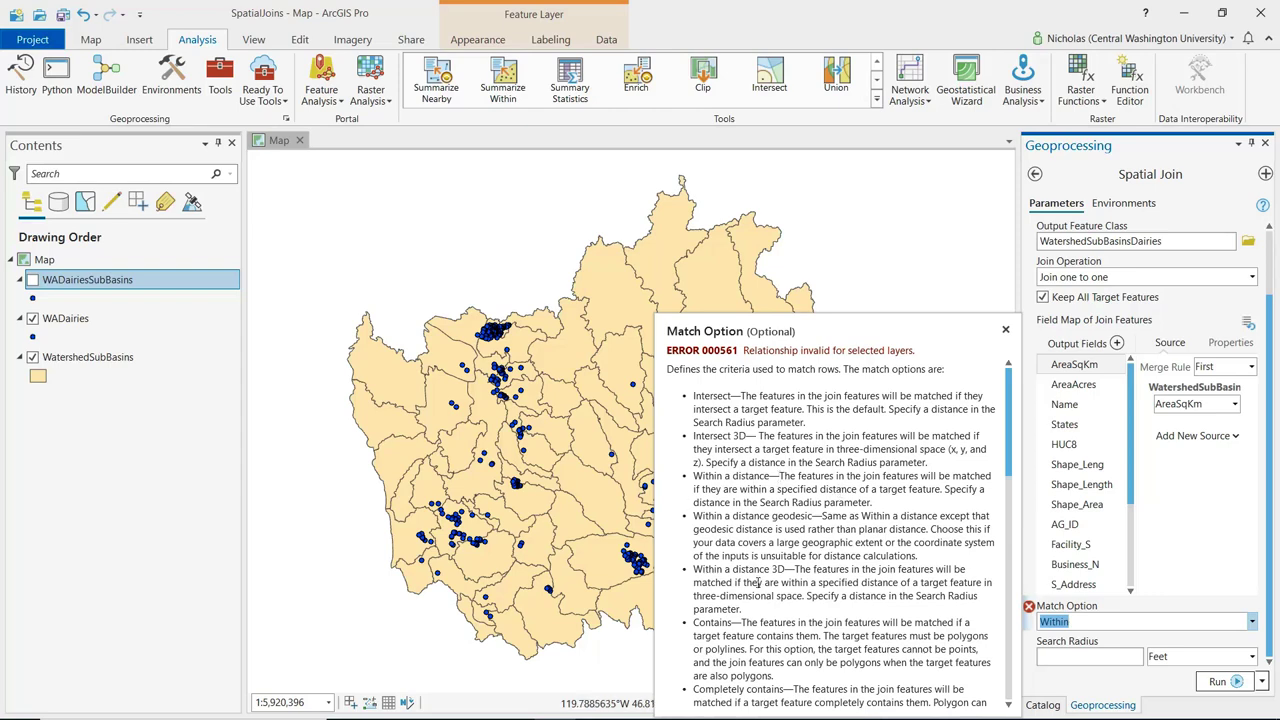
{"action": "scroll", "coordinate": [774, 630], "scroll_direction": "down", "scroll_amount": 3}
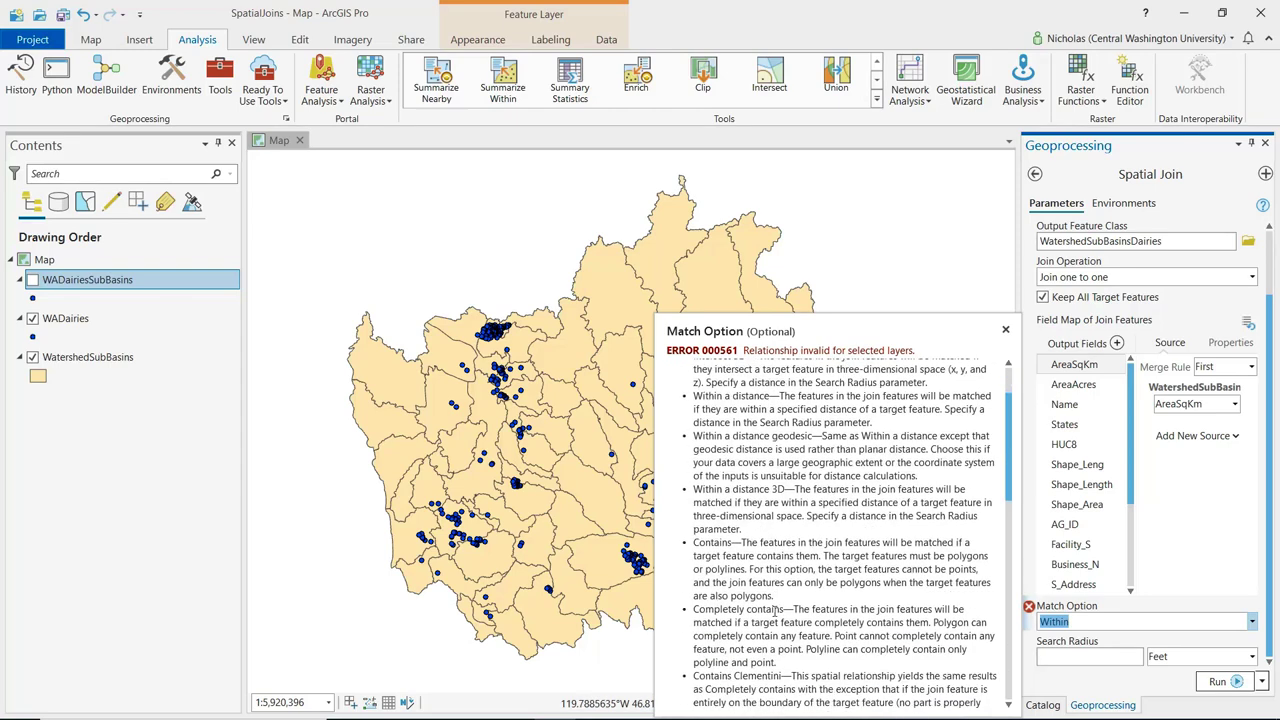
- Set the match option to Contains and run the spatial join
{"action": "left_click", "coordinate": [1252, 621]}
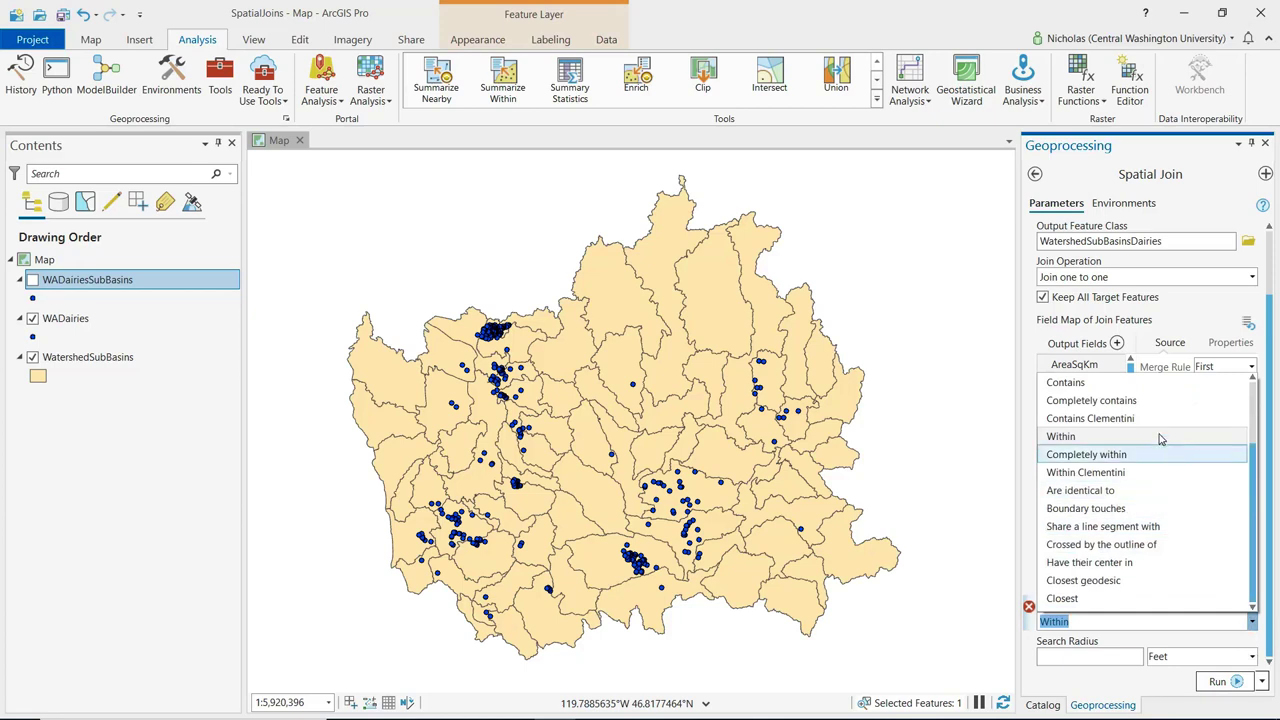
{"action": "left_click", "coordinate": [1066, 383]}
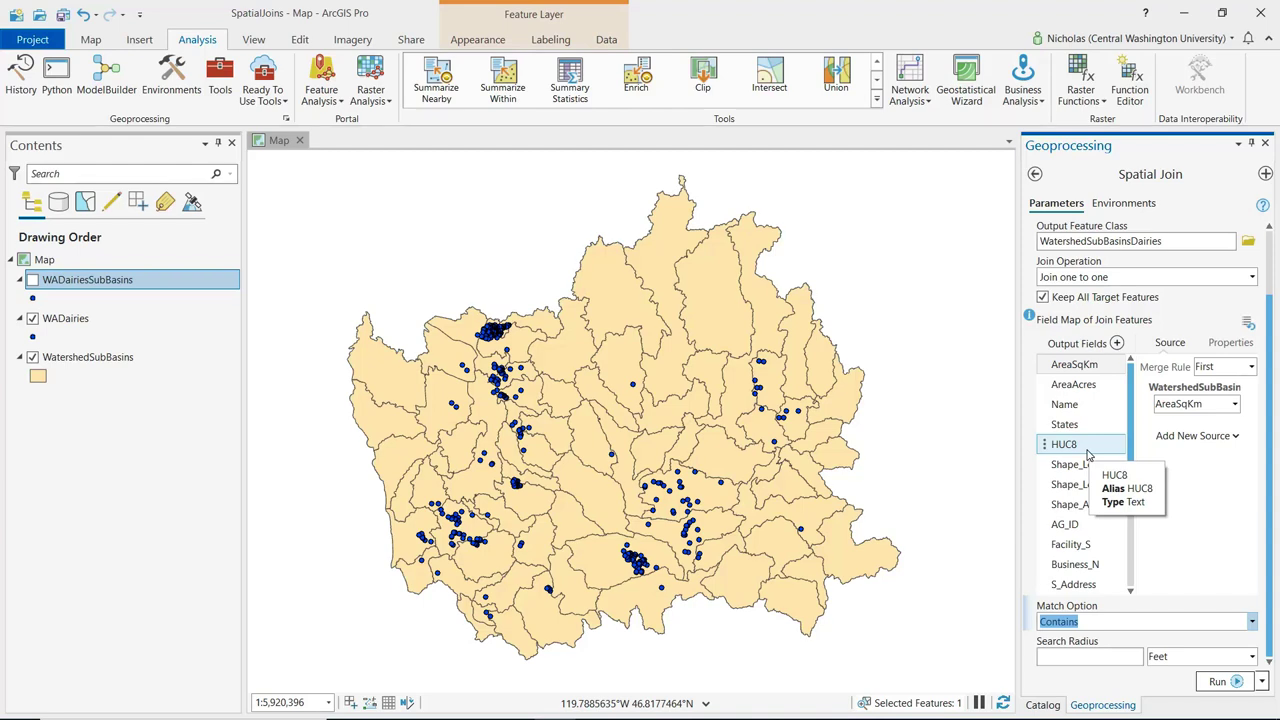
{"action": "left_click", "coordinate": [1217, 682]}
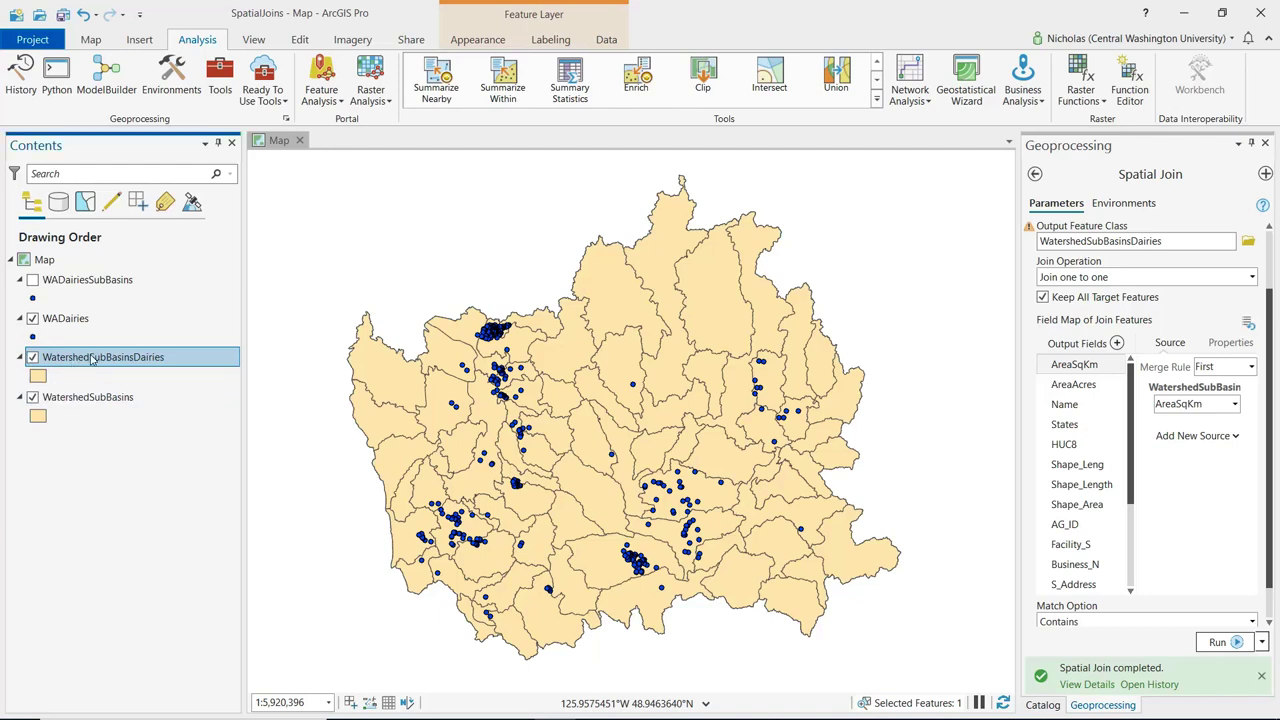
- Open the WatershedSubBasinsDairies attribute table and examine the join count for the Strait of Georgia sub-basin
{"action": "right_click", "coordinate": [91, 362]}
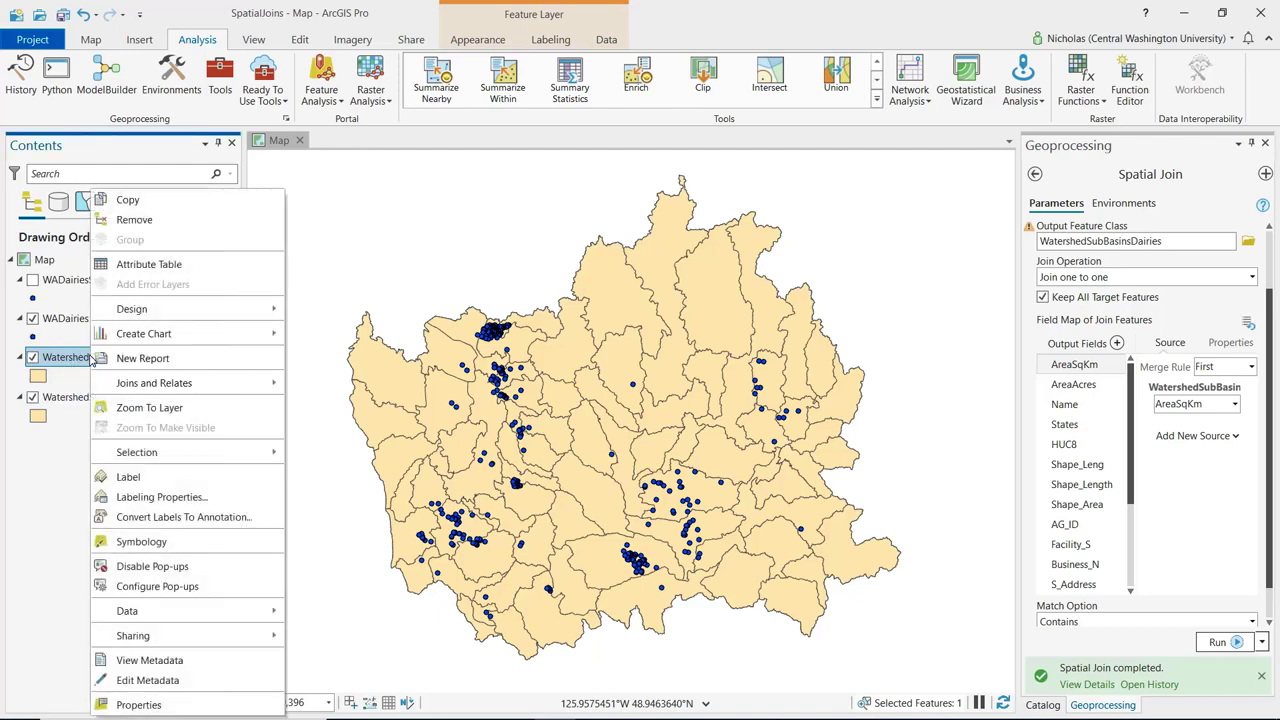
{"action": "left_click", "coordinate": [163, 268]}
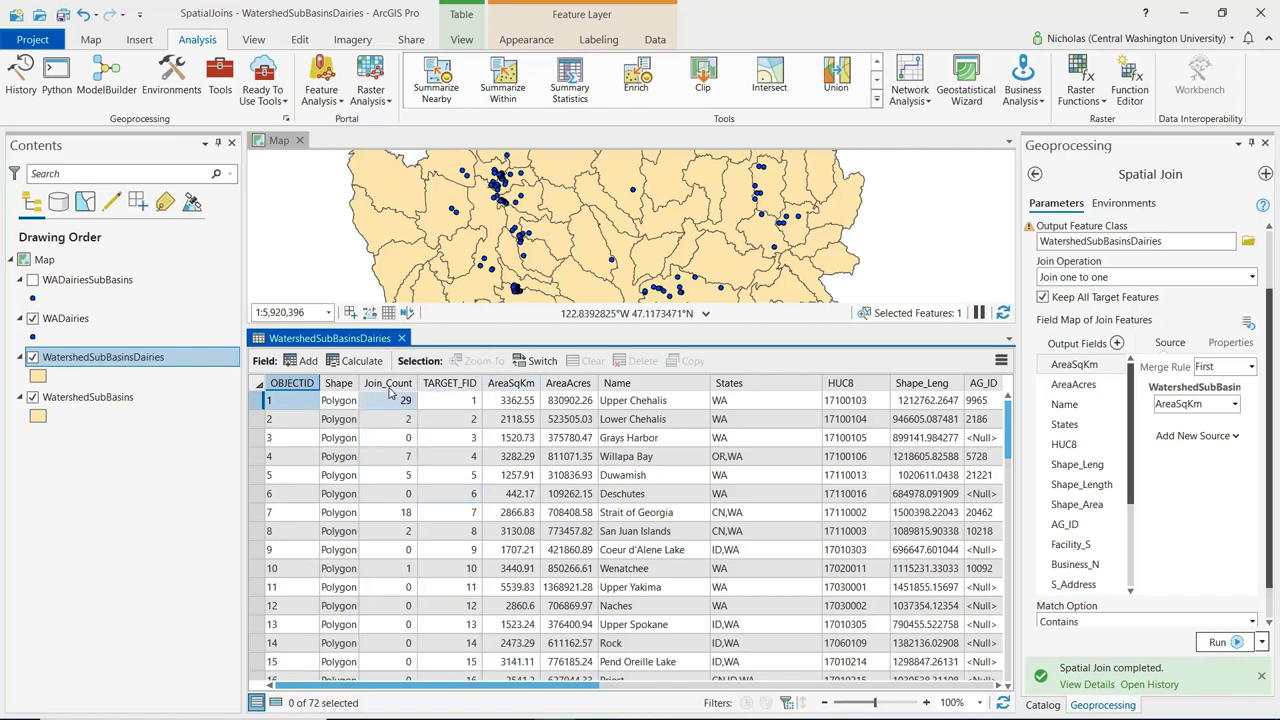
{"action": "mouse_move", "coordinate": [395, 386]}
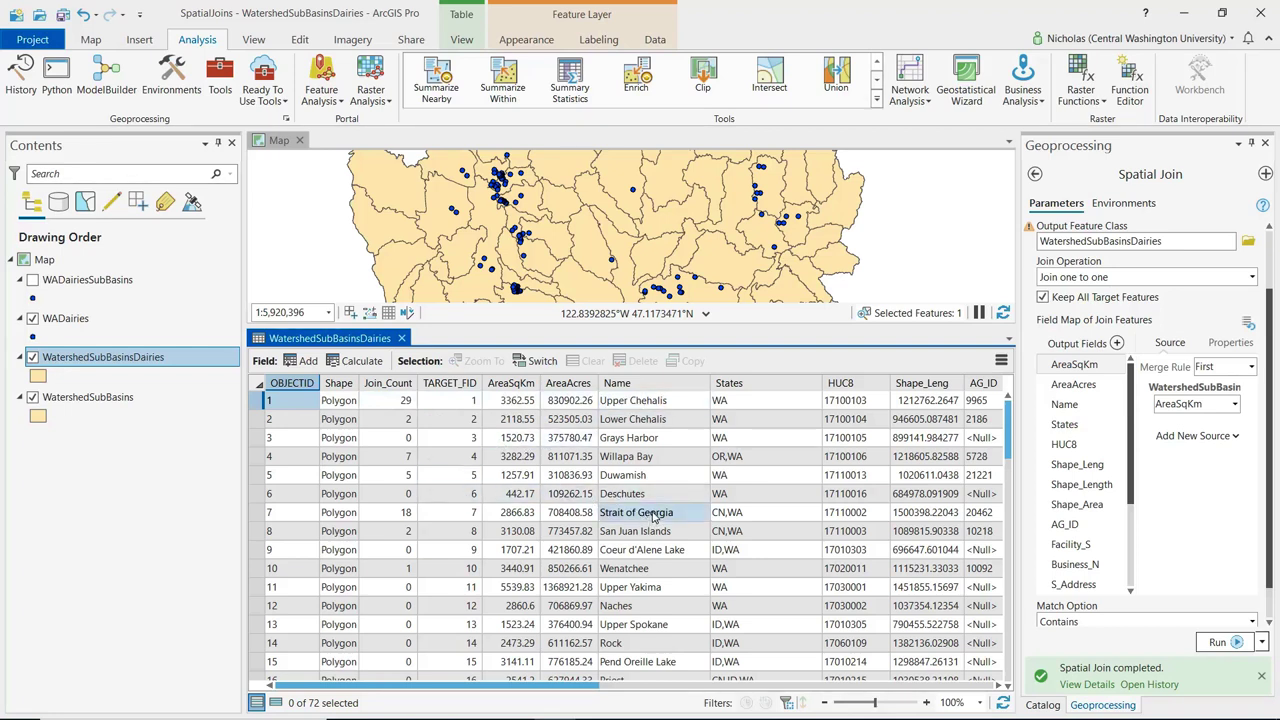
{"action": "left_click", "coordinate": [404, 514]}
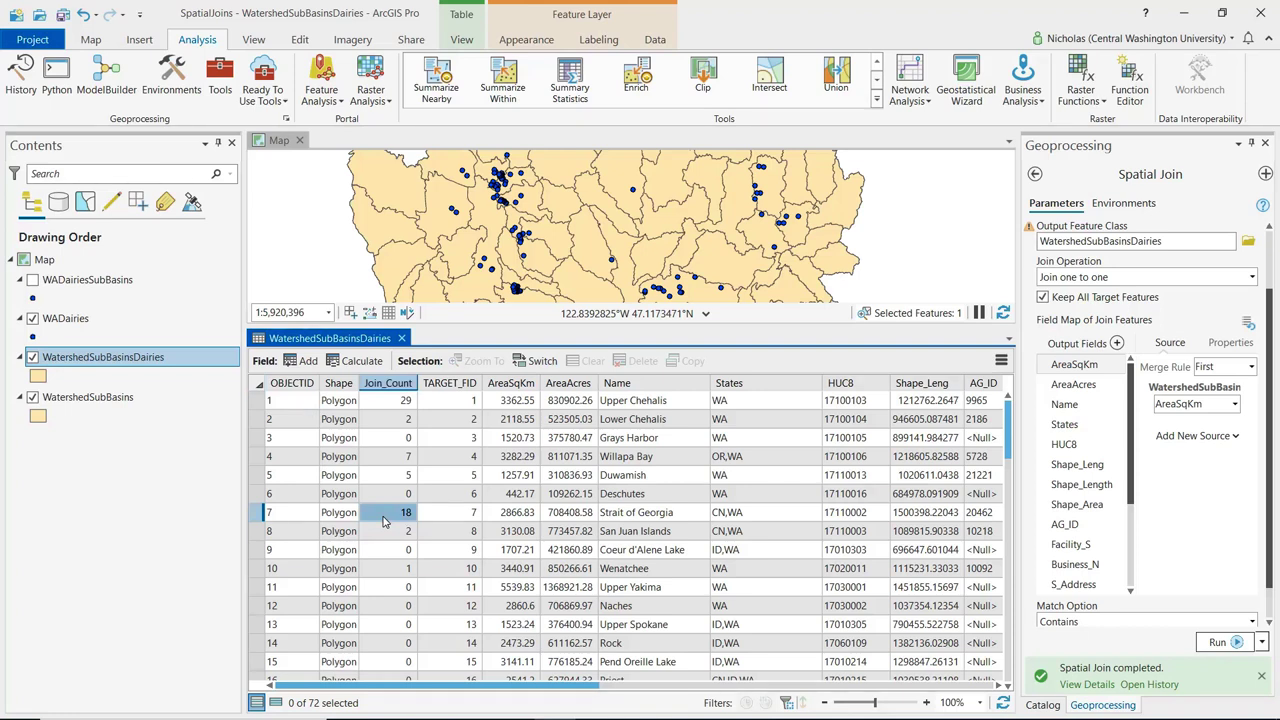
- Review the joined dairy fields across the WatershedSubBasinsDairies table, then close the table
{"action": "left_click_drag", "start_coordinate": [500, 692], "coordinate": [763, 694]}
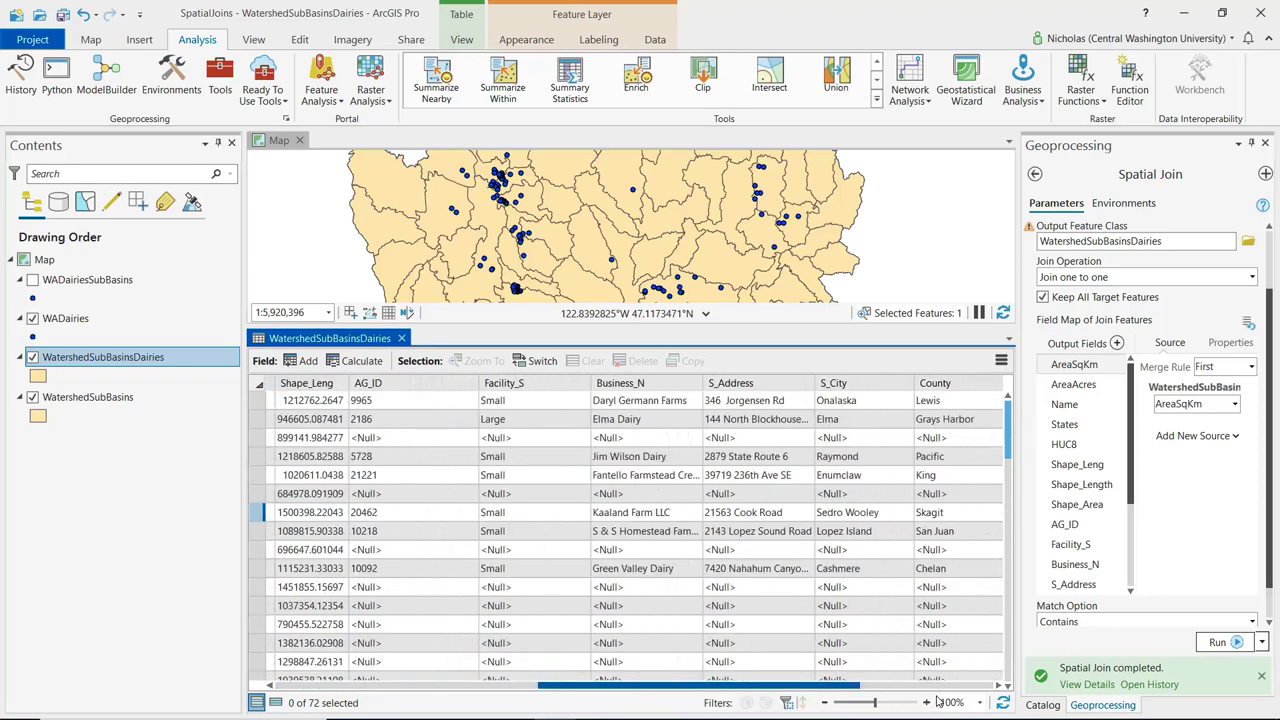
{"action": "left_click", "coordinate": [998, 686]}
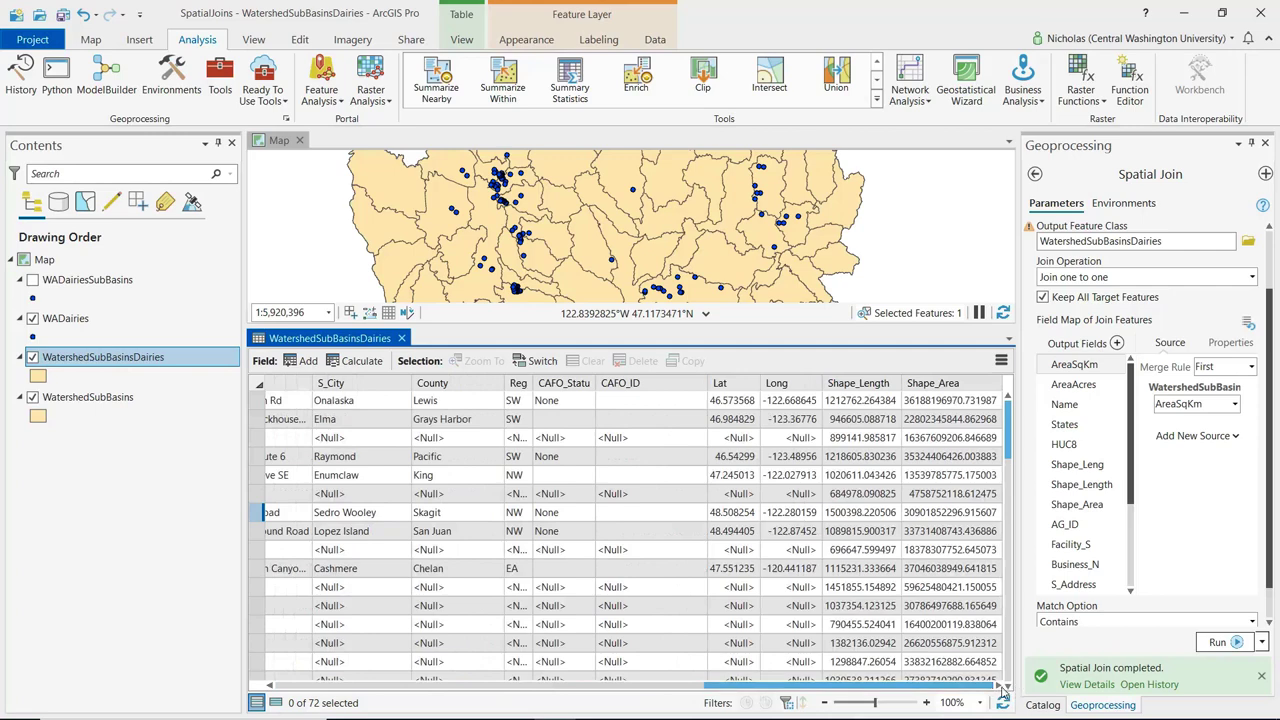
{"action": "left_click_drag", "start_coordinate": [788, 688], "coordinate": [717, 688]}
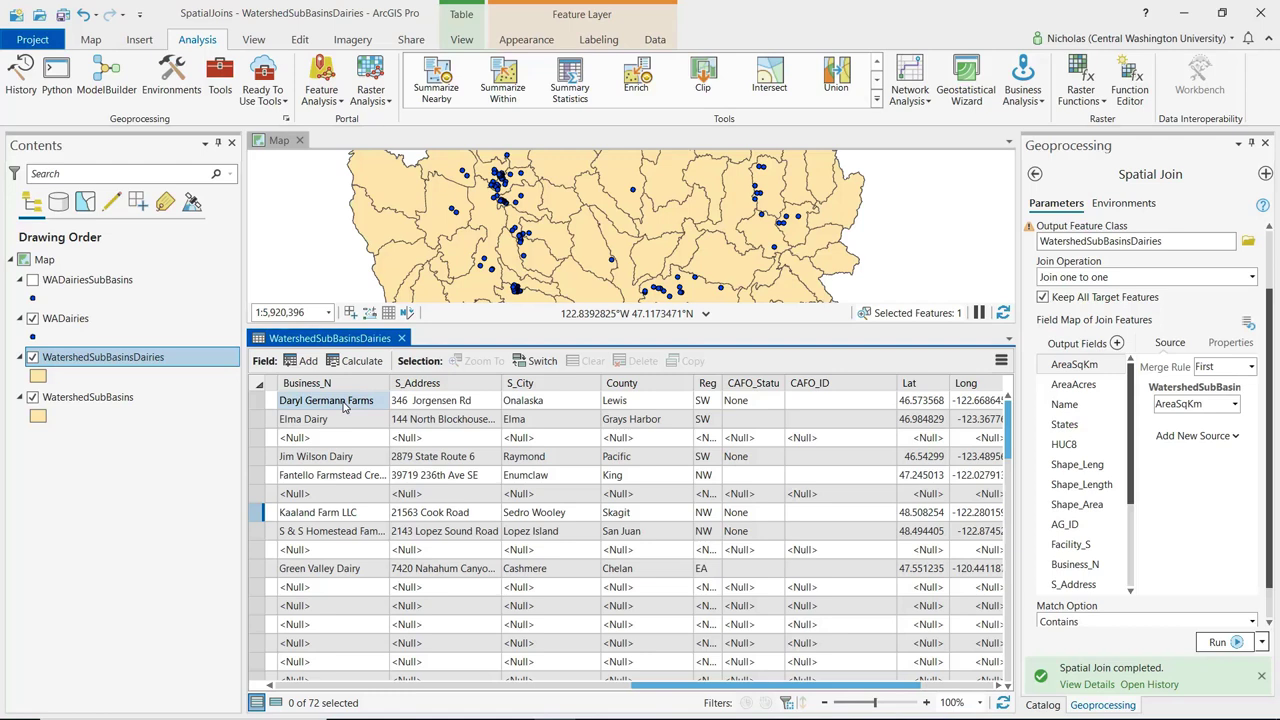
{"action": "left_click_drag", "start_coordinate": [652, 693], "coordinate": [268, 689]}
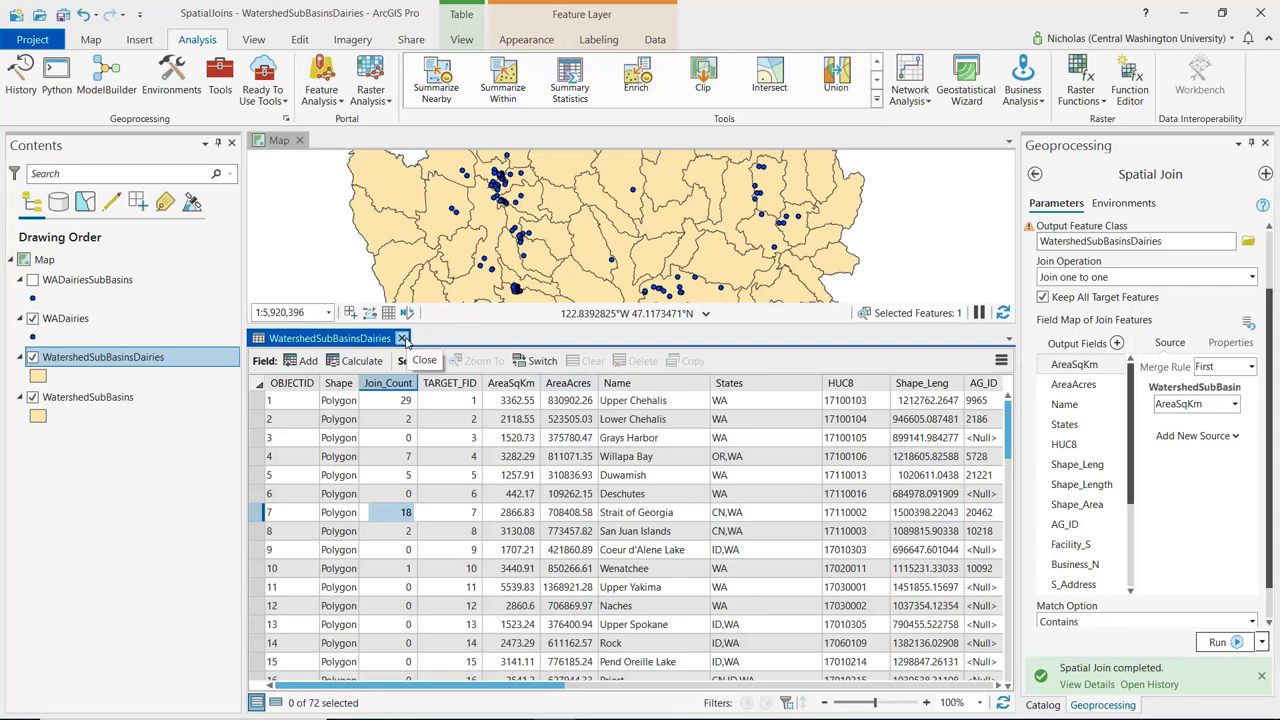
{"action": "left_click", "coordinate": [402, 339]}
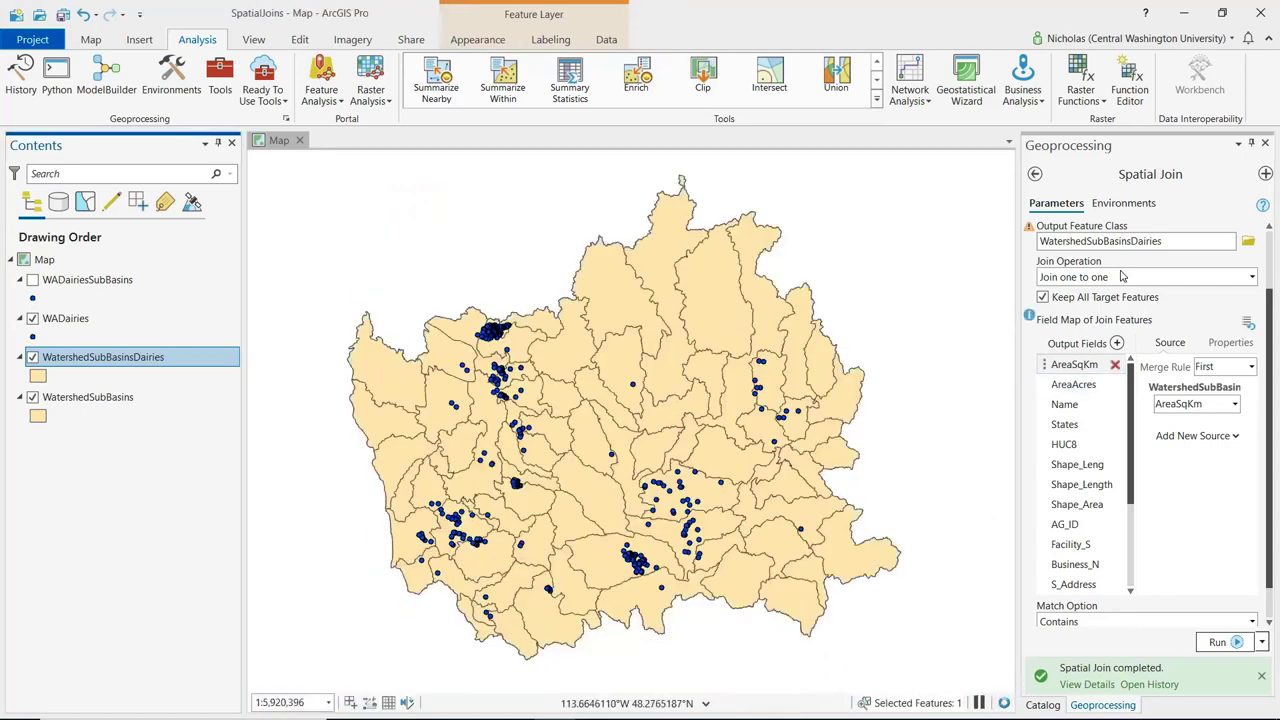
- Rerun the spatial join as Join one to many, with the output feature class named WatershedSubBasinsDairies1
{"action": "left_click", "coordinate": [1252, 277]}
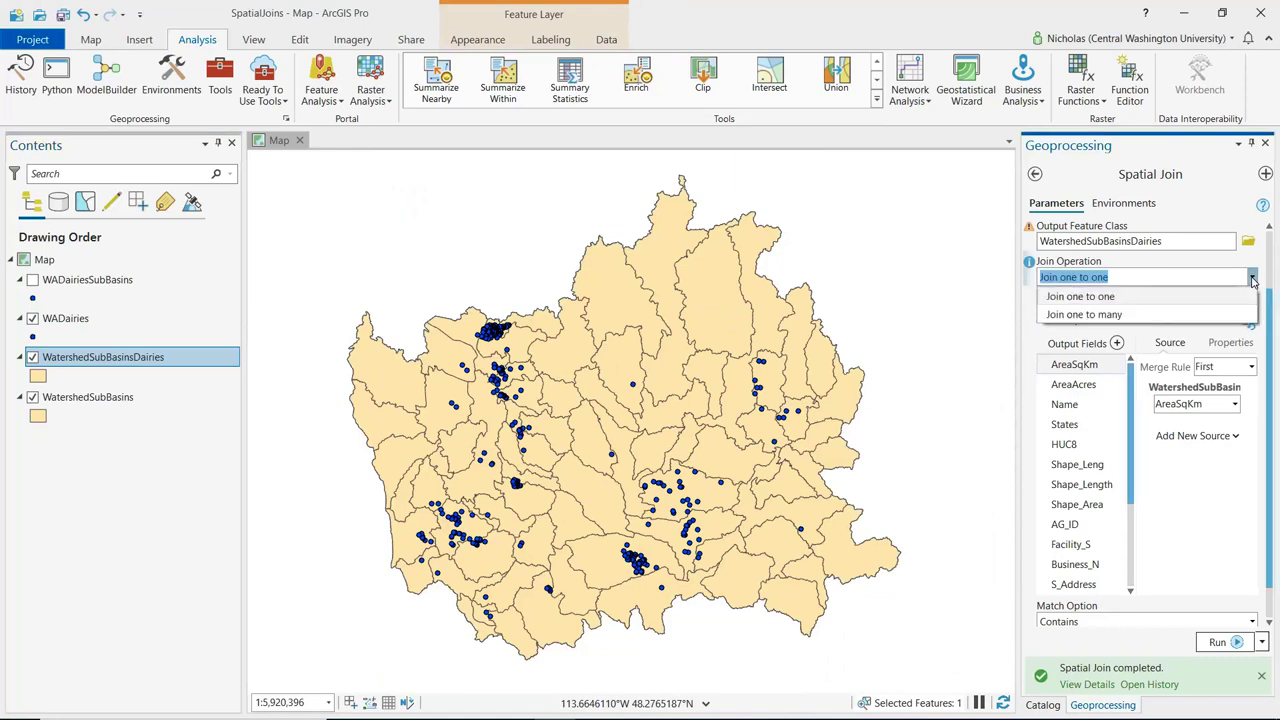
{"action": "left_click", "coordinate": [1094, 315]}
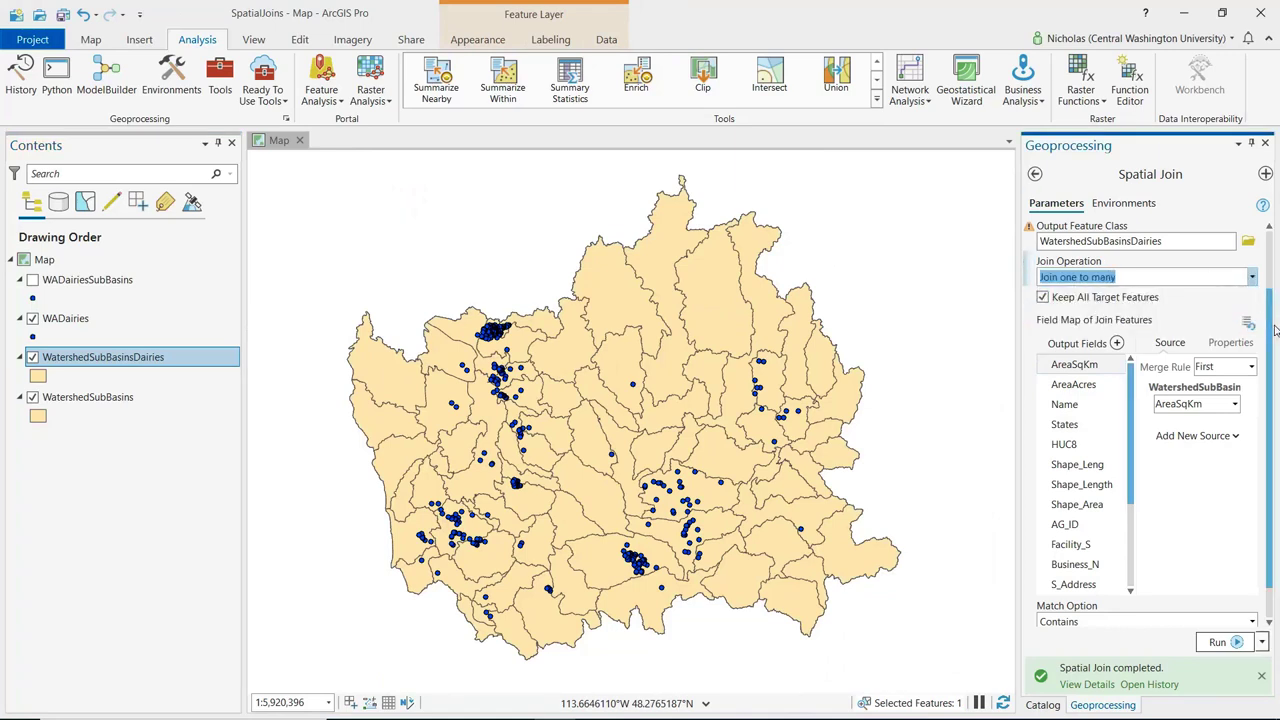
{"action": "left_click_drag", "start_coordinate": [1272, 334], "coordinate": [1277, 258]}
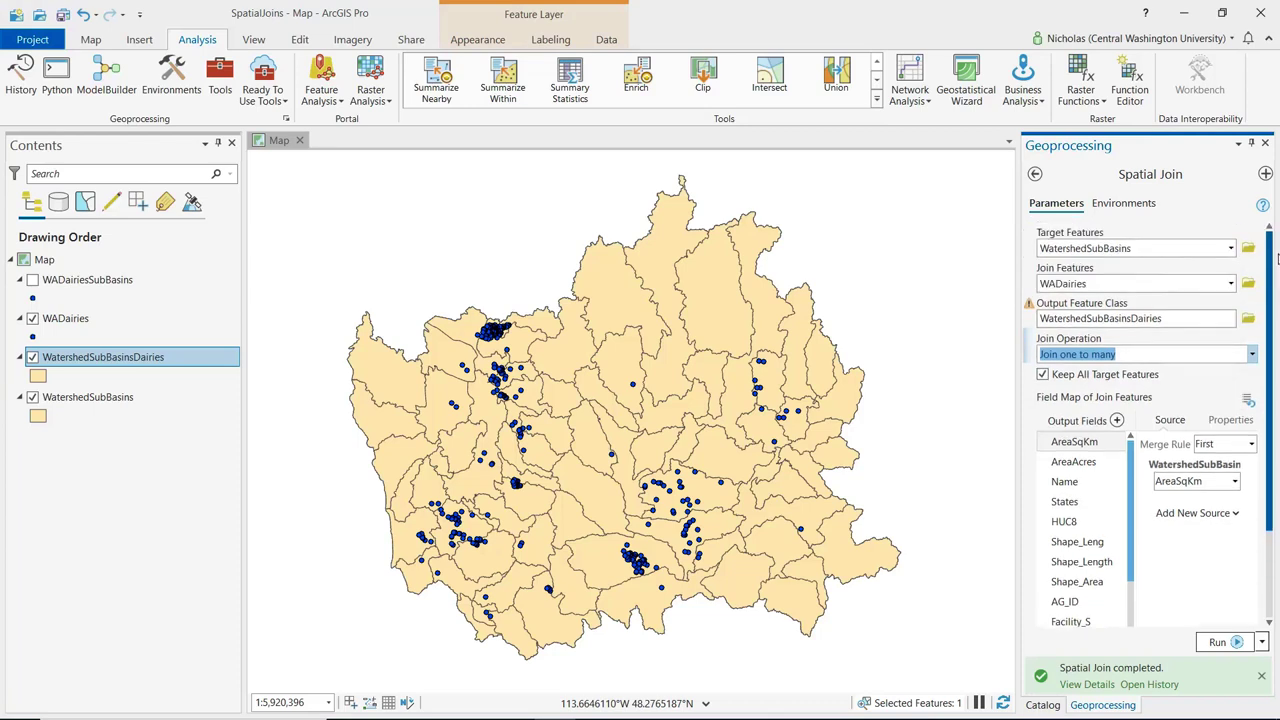
{"action": "left_click", "coordinate": [1187, 319]}
{"action": "type", "text": "1"}
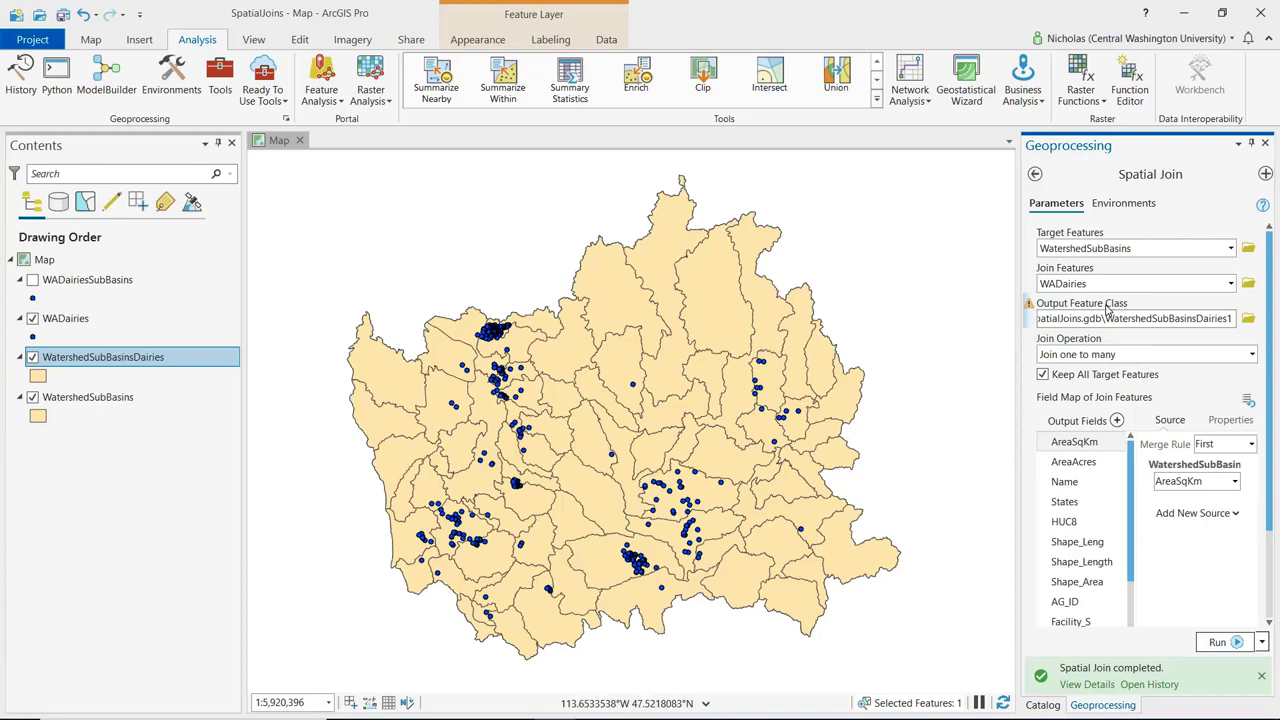
{"action": "left_click", "coordinate": [1218, 642]}
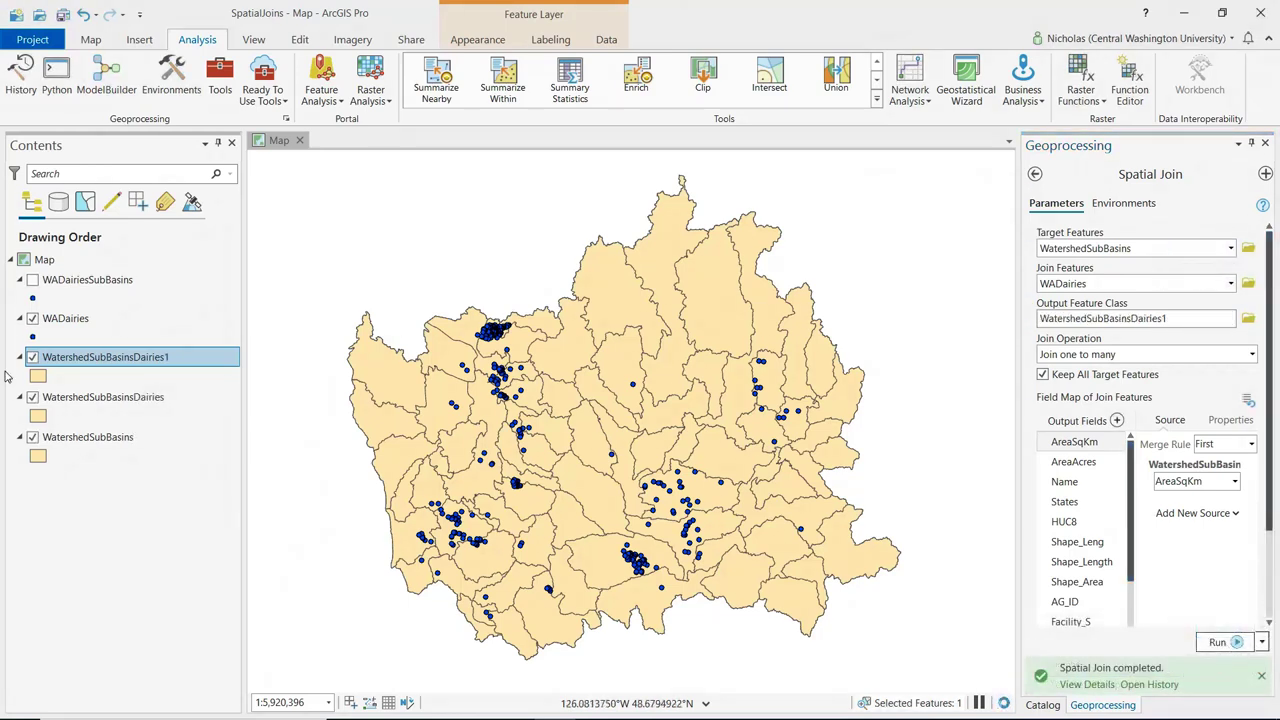
- Open the WatershedSubBasinsDairies1 attribute table and examine the repeated sub-basin records and their joined dairy fields
{"action": "right_click", "coordinate": [115, 362]}
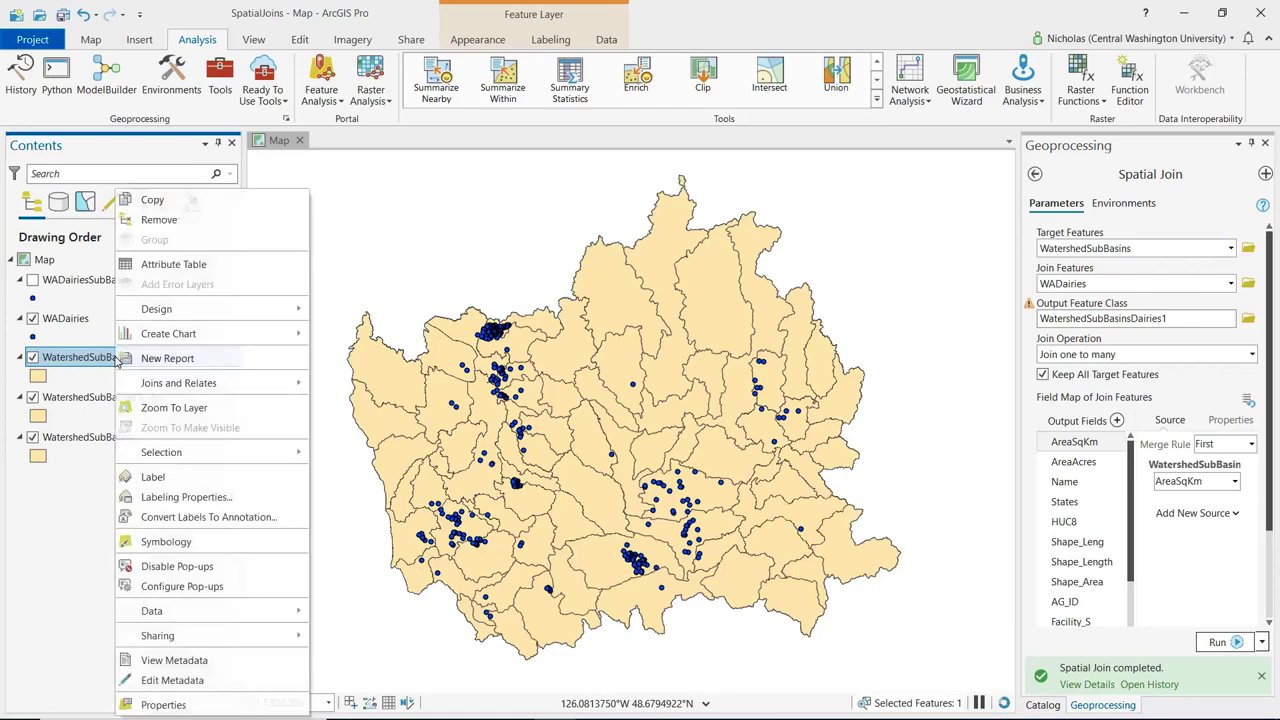
{"action": "left_click", "coordinate": [174, 265]}
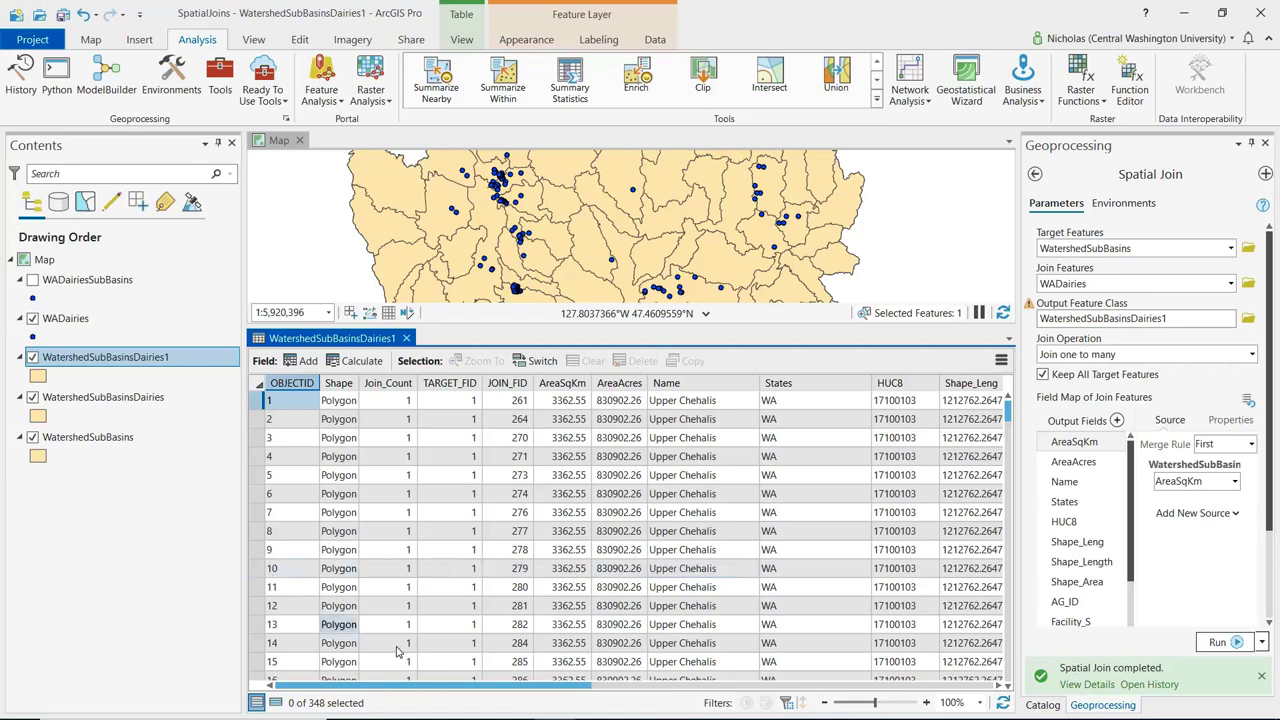
{"action": "left_click_drag", "start_coordinate": [505, 688], "coordinate": [757, 690]}
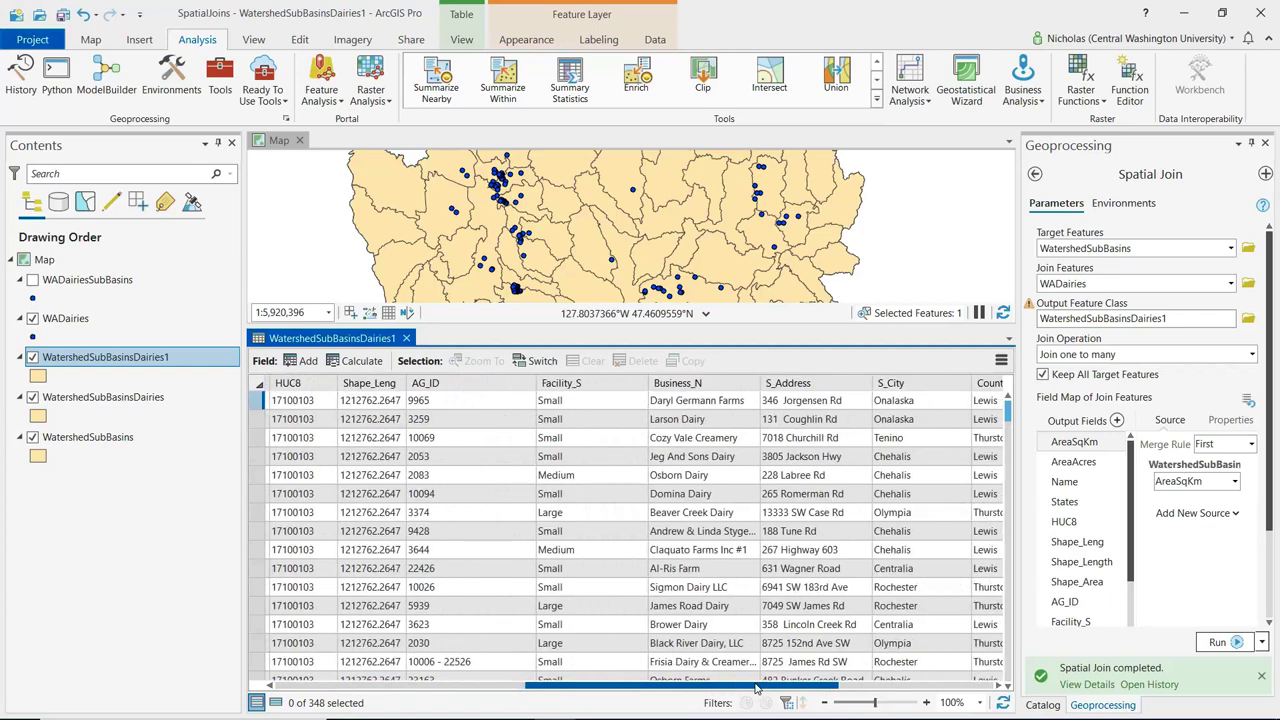
{"action": "left_click_drag", "start_coordinate": [757, 688], "coordinate": [305, 697]}
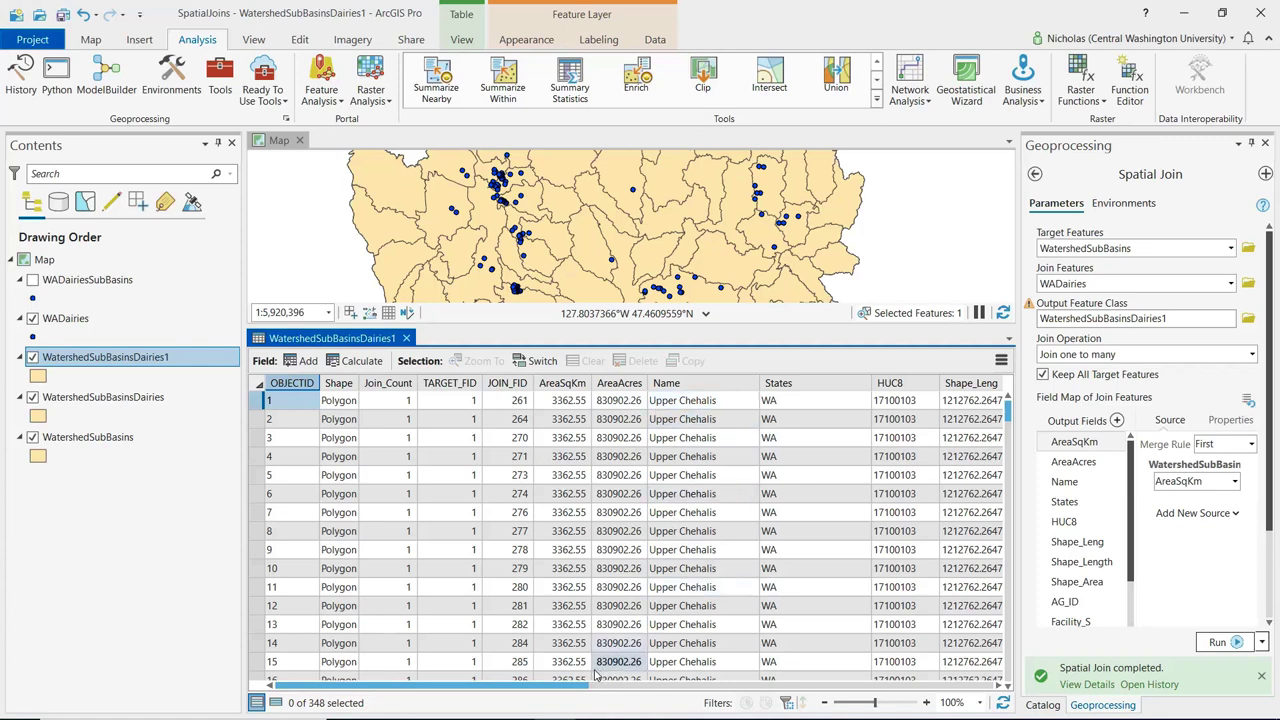
- Review the business names and other joined dairy fields for the Upper Chehalis records in the WatershedSubBasinsDairies1 table, then close the table
{"action": "left_click_drag", "start_coordinate": [587, 688], "coordinate": [868, 677]}
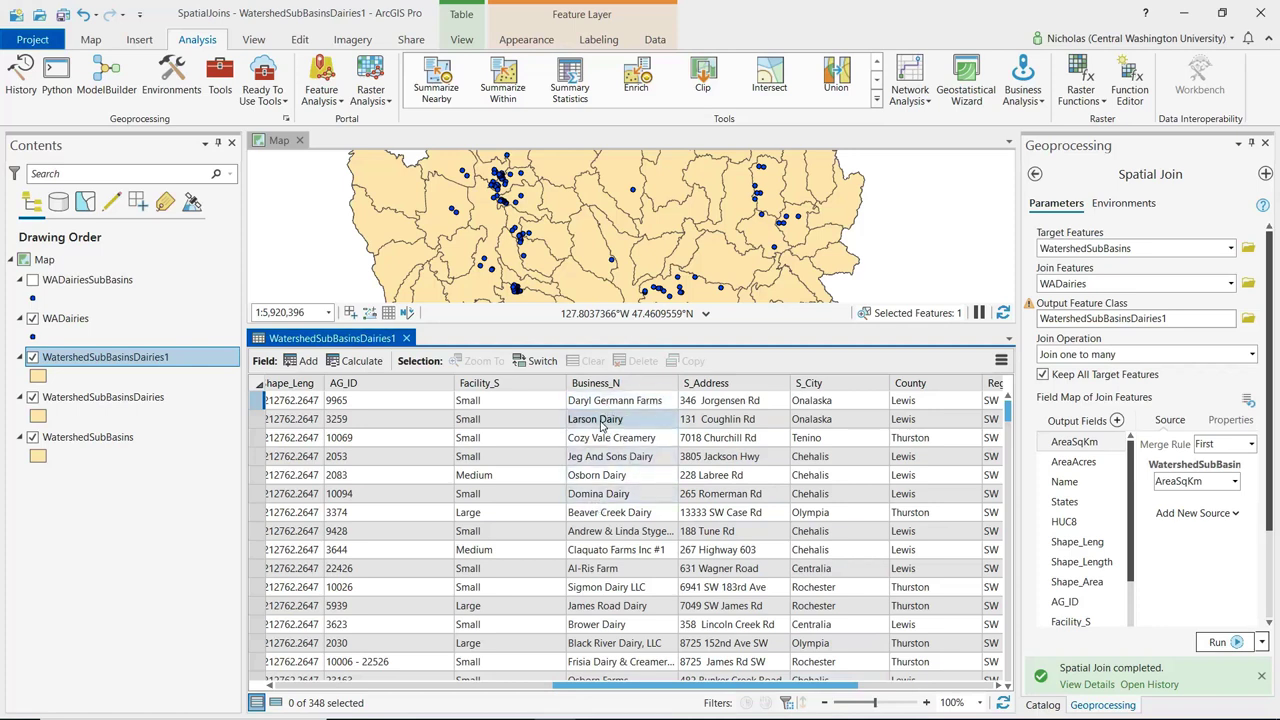
{"action": "scroll", "coordinate": [608, 668], "scroll_direction": "down", "scroll_amount": 4}
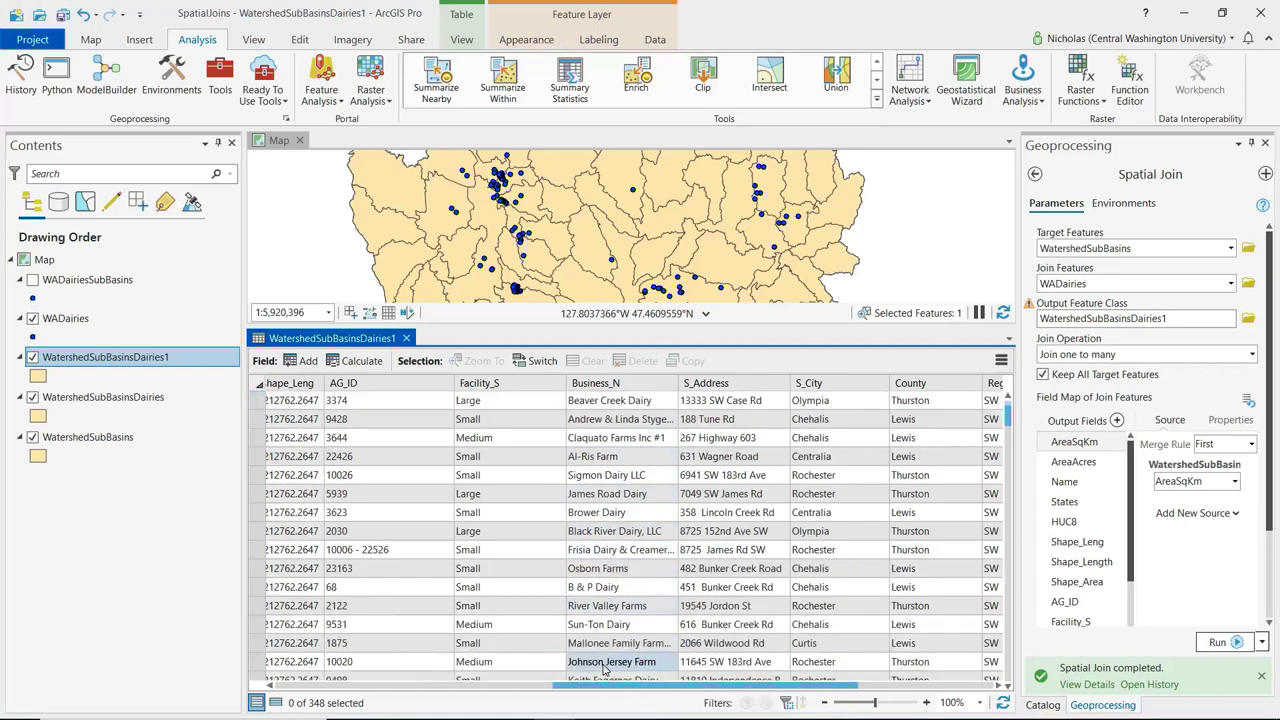
{"action": "left_click_drag", "start_coordinate": [592, 688], "coordinate": [308, 716]}
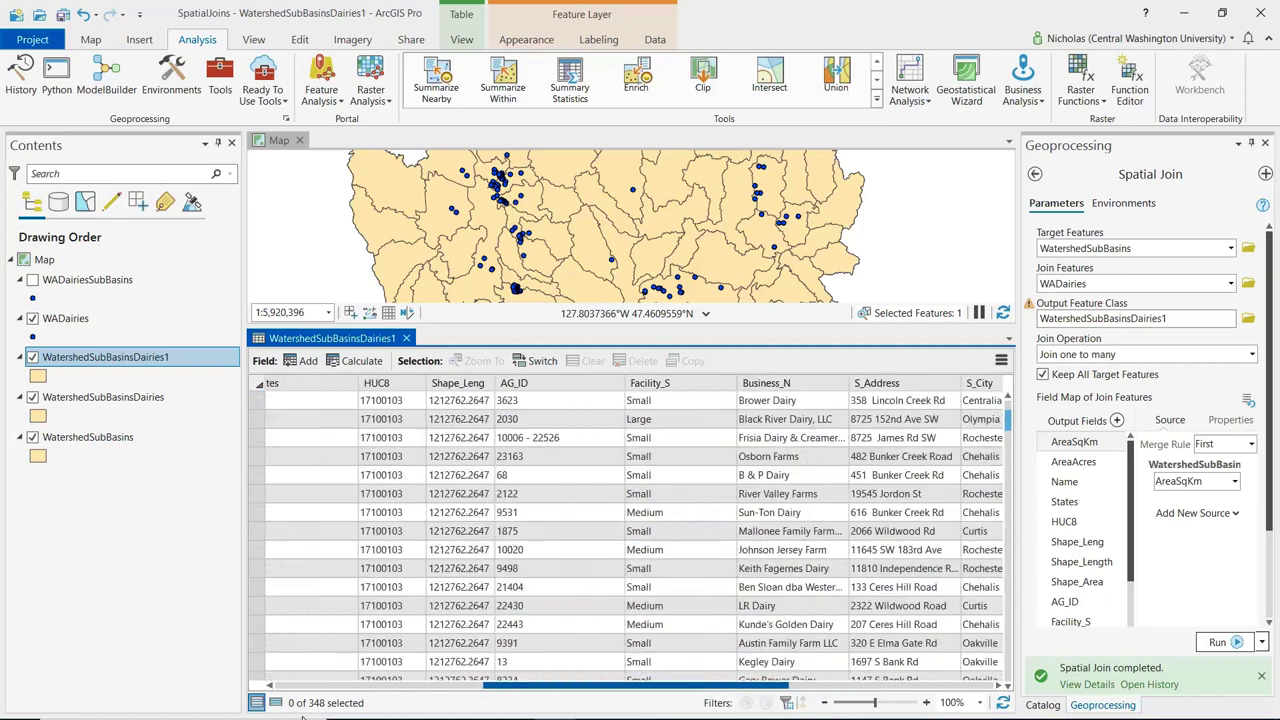
{"action": "left_click_drag", "start_coordinate": [487, 700], "coordinate": [278, 695]}
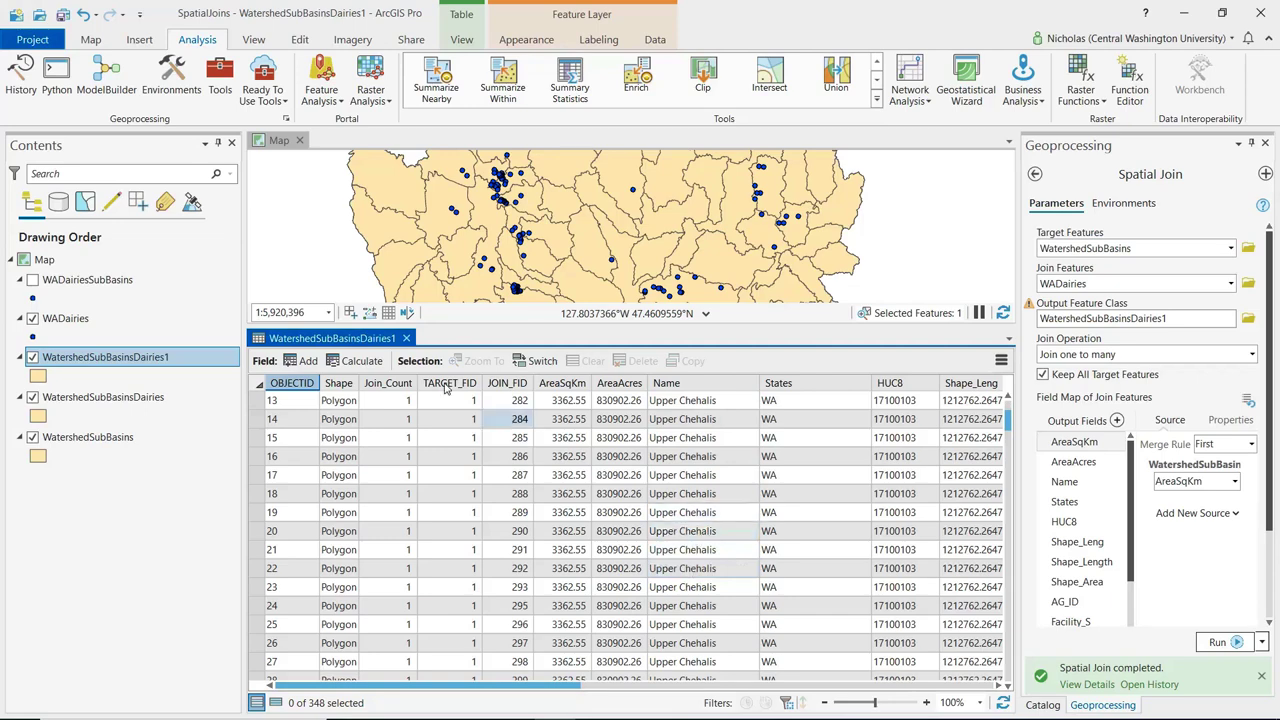
{"action": "left_click", "coordinate": [406, 338]}
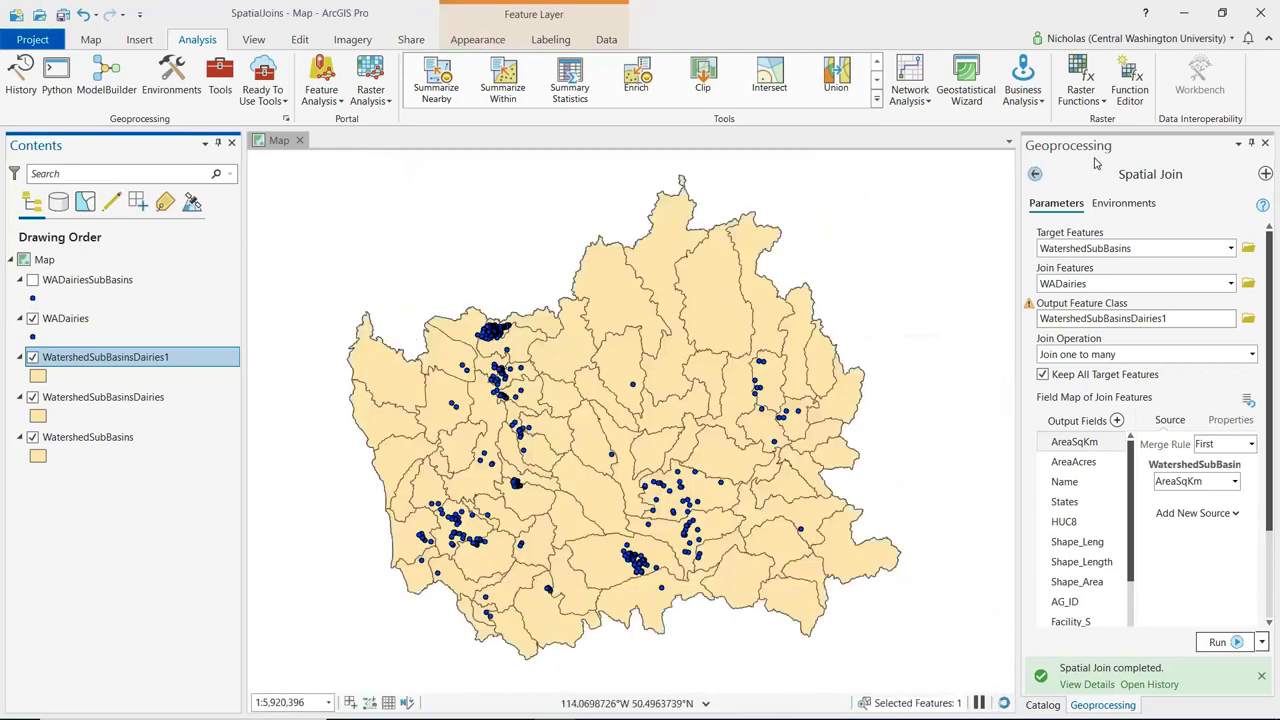
- Close the Spatial Join tool and select the WADairiesSubBasins feature class inside SpatialJoins.gdb among the project's databases
{"action": "left_click", "coordinate": [1265, 143]}
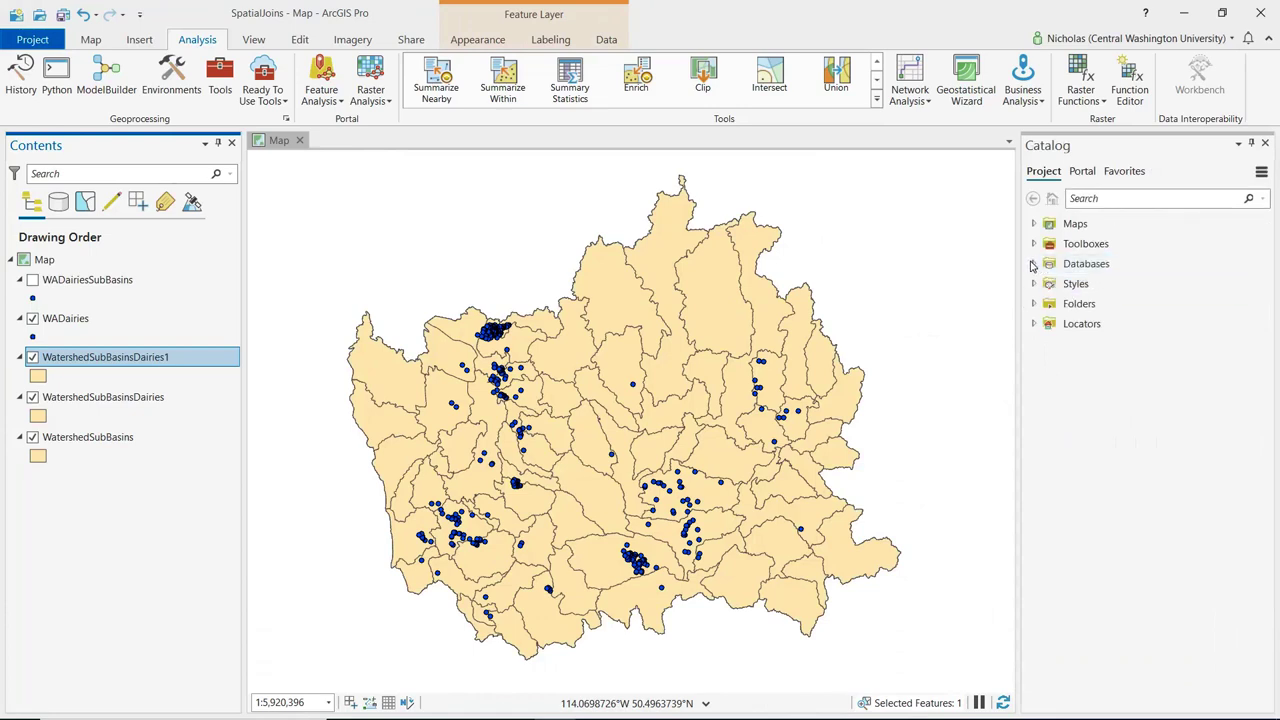
{"action": "left_click", "coordinate": [1033, 264]}
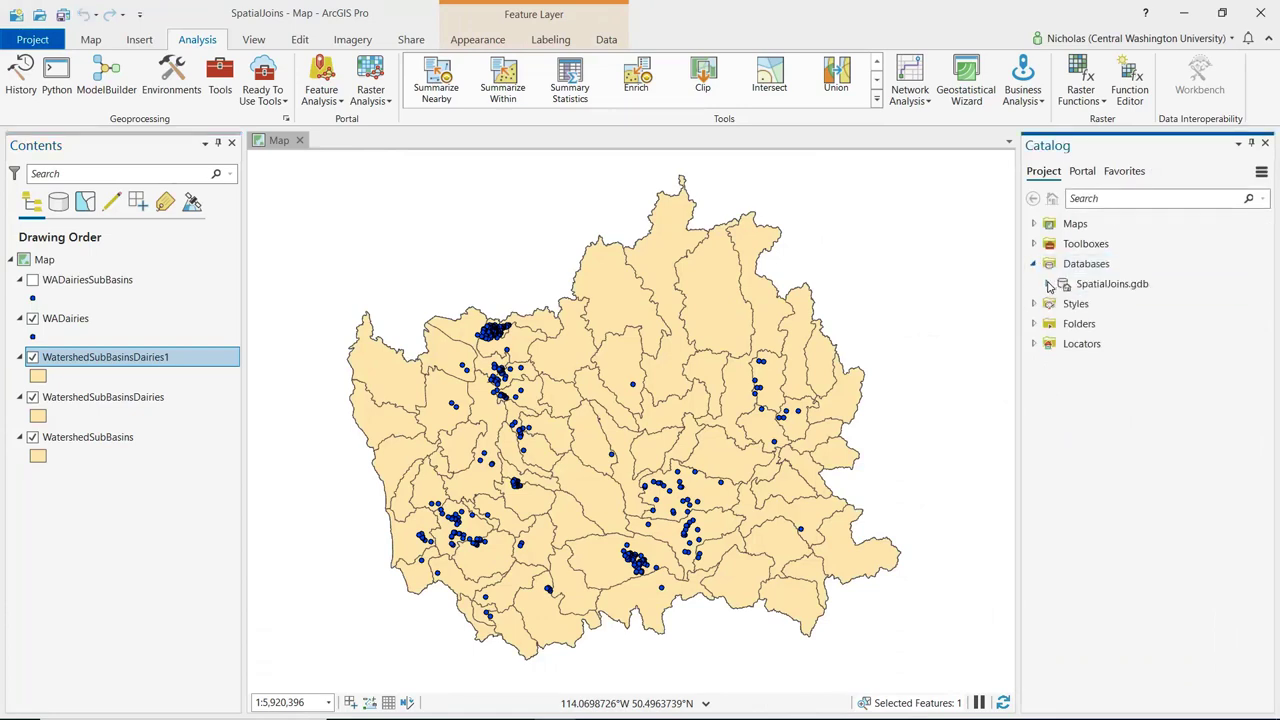
{"action": "left_click", "coordinate": [1048, 285]}
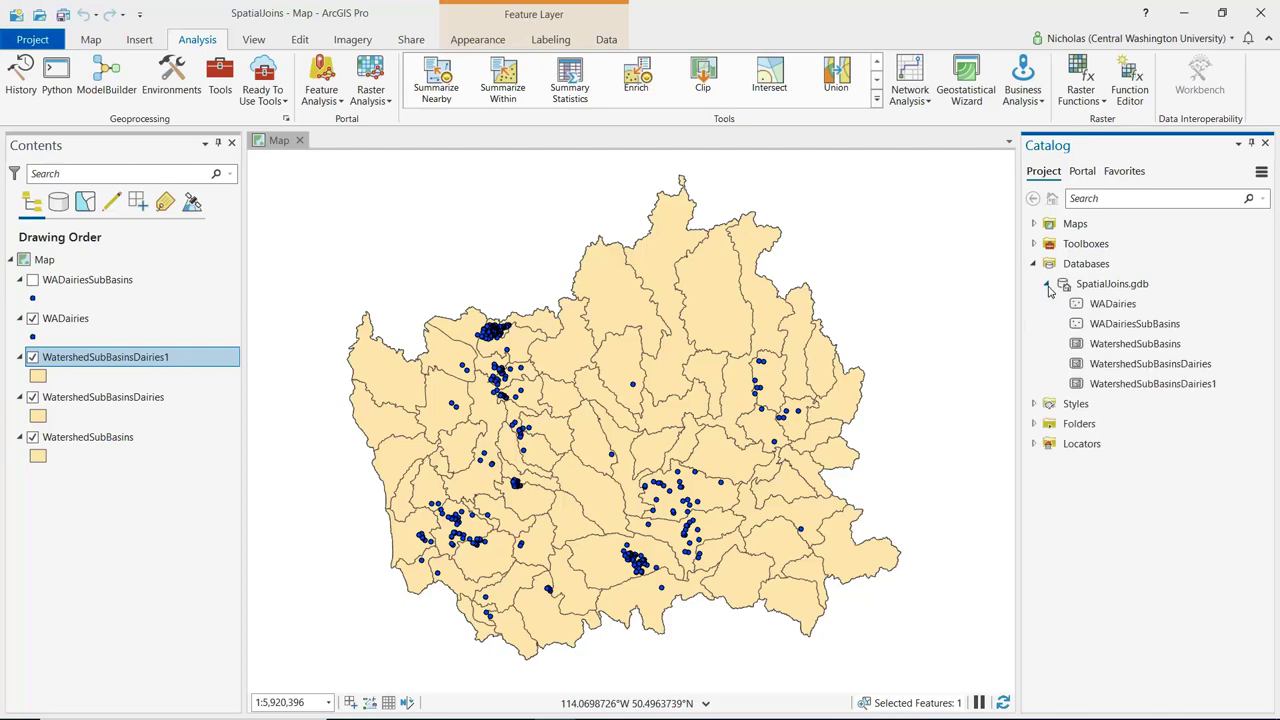
{"action": "left_click", "coordinate": [1155, 328]}
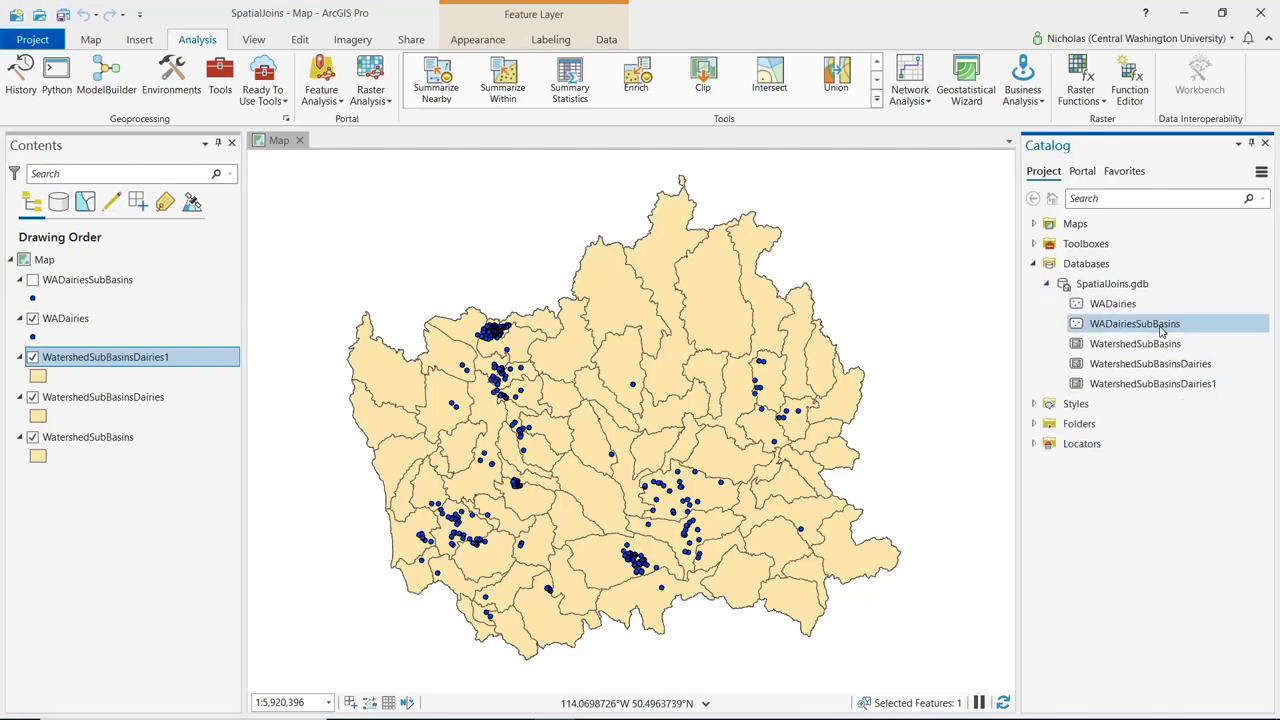